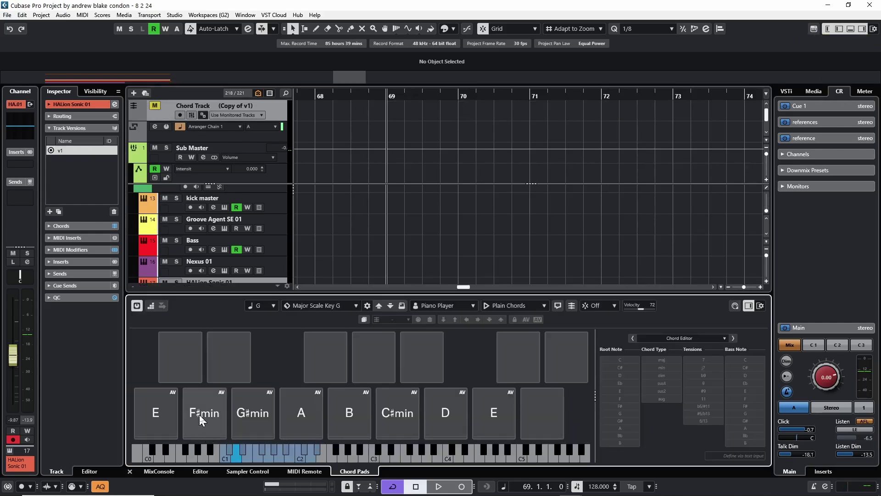
Step: Audition the F#min, A, G#min and B chord pads
{"action": "left_click", "coordinate": [200, 415]}
{"action": "left_click", "coordinate": [299, 414]}
{"action": "left_click", "coordinate": [255, 415]}
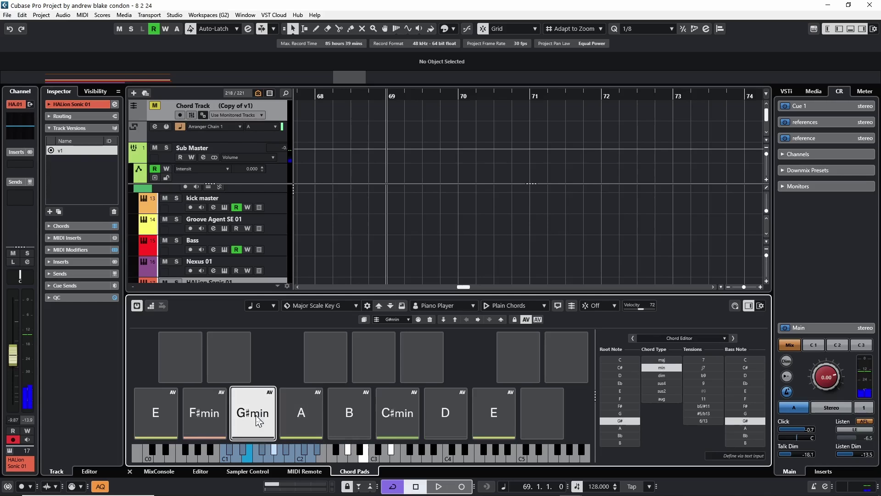
{"action": "left_click", "coordinate": [348, 415]}
{"action": "left_click", "coordinate": [194, 413]}
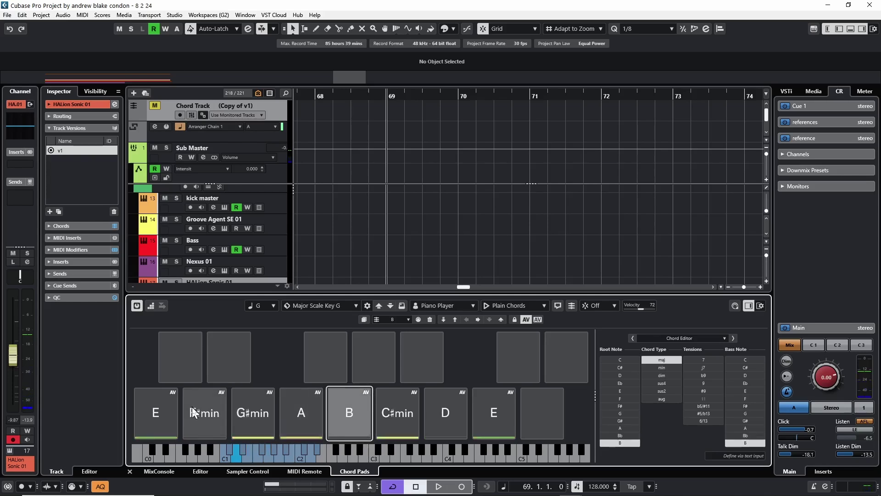
Step: Place the progression on the chord track at bar 69 and copy it as MIDI parts to HAlion Sonic 01
{"action": "left_click_drag", "start_coordinate": [192, 407], "coordinate": [547, 112]}
{"action": "left_click", "coordinate": [851, 30]}
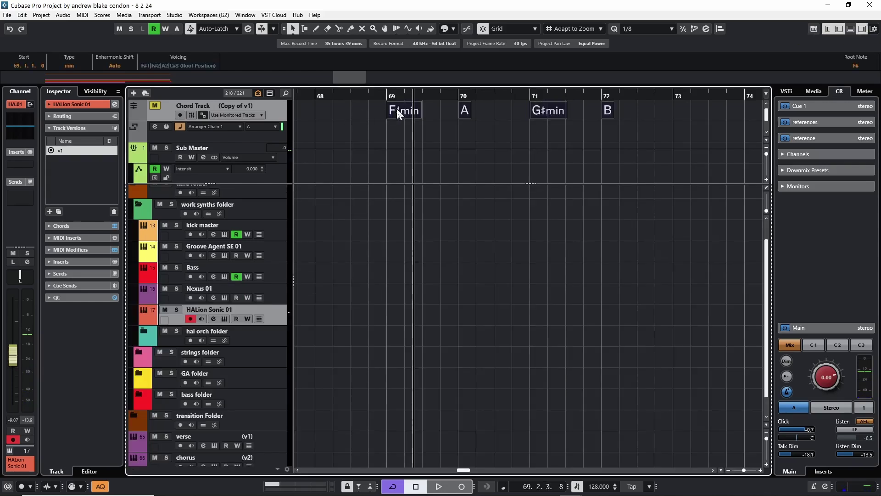
{"action": "left_click_drag", "start_coordinate": [397, 109], "coordinate": [390, 318]}
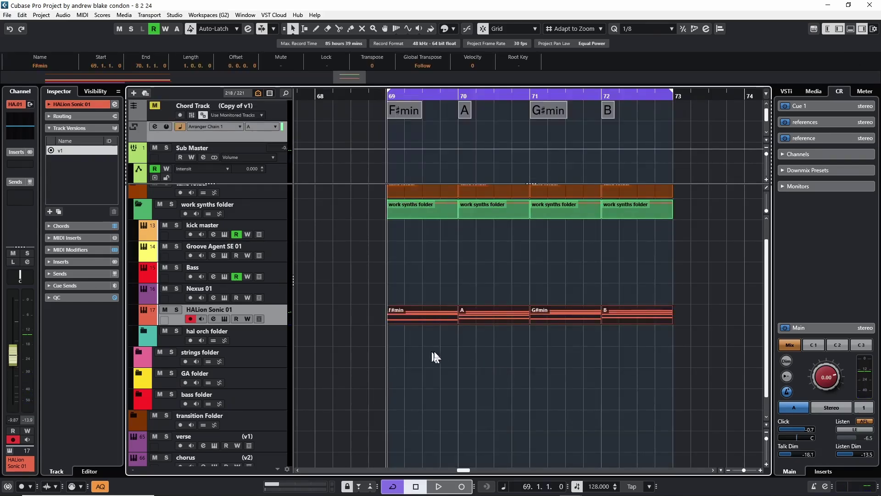
Step: Play the new chord section and keep Bass 01 02's chord Live Input set to Chords
{"action": "key", "text": "space"}
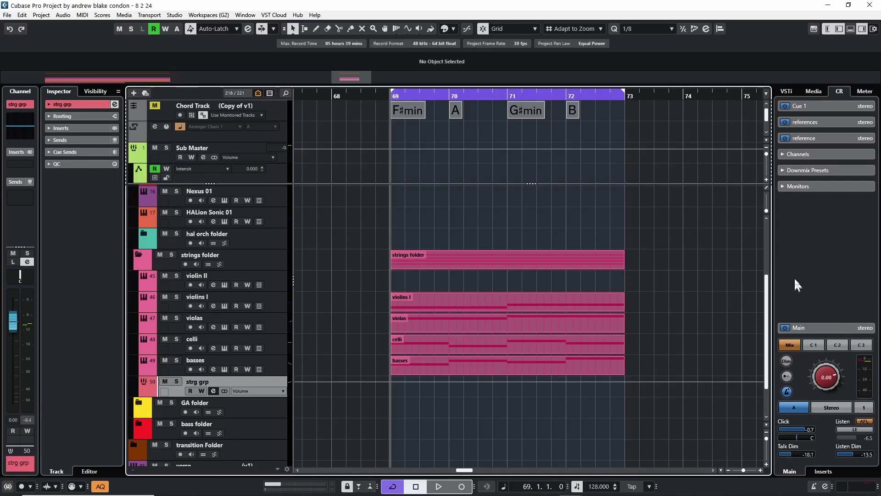
{"action": "key", "text": "space"}
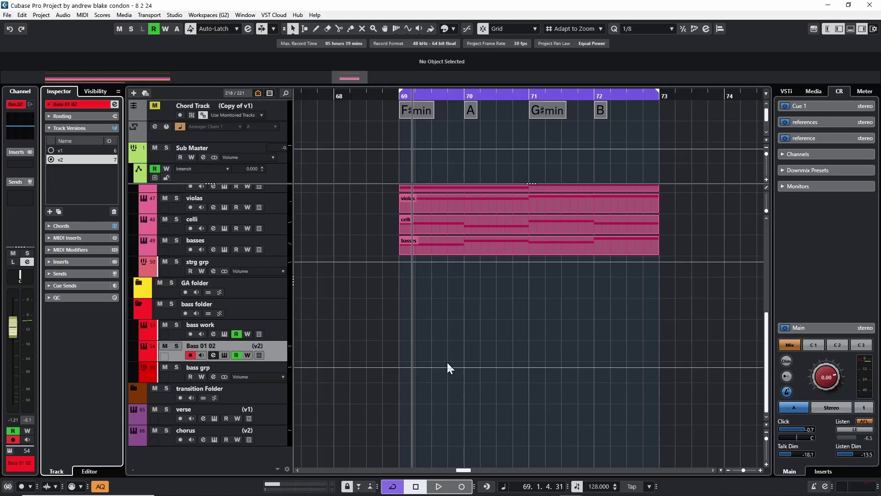
{"action": "left_click", "coordinate": [280, 352]}
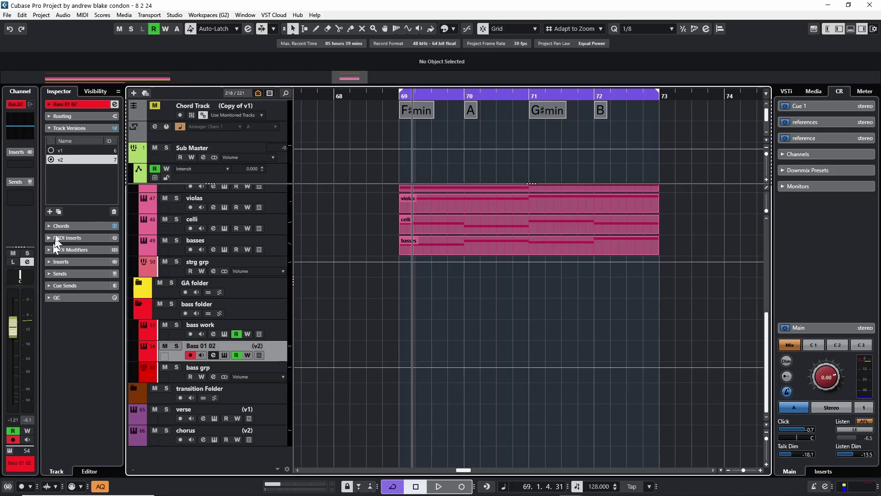
{"action": "left_click", "coordinate": [76, 225]}
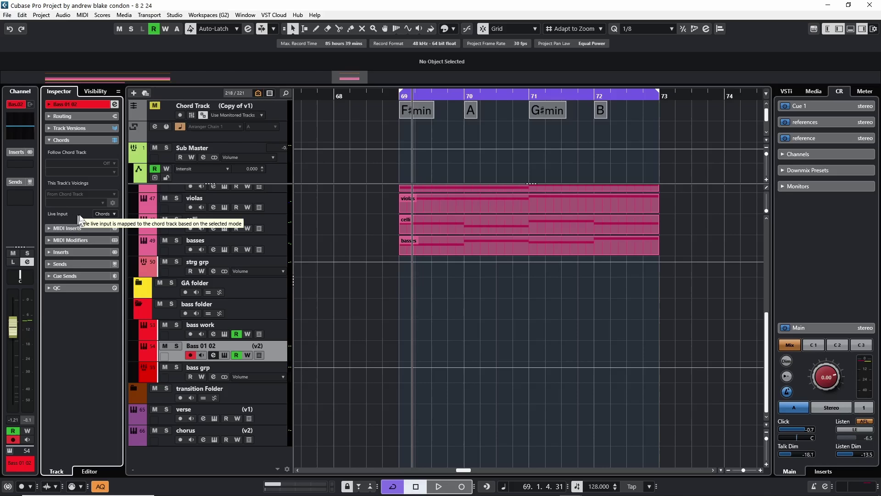
{"action": "left_click", "coordinate": [107, 214]}
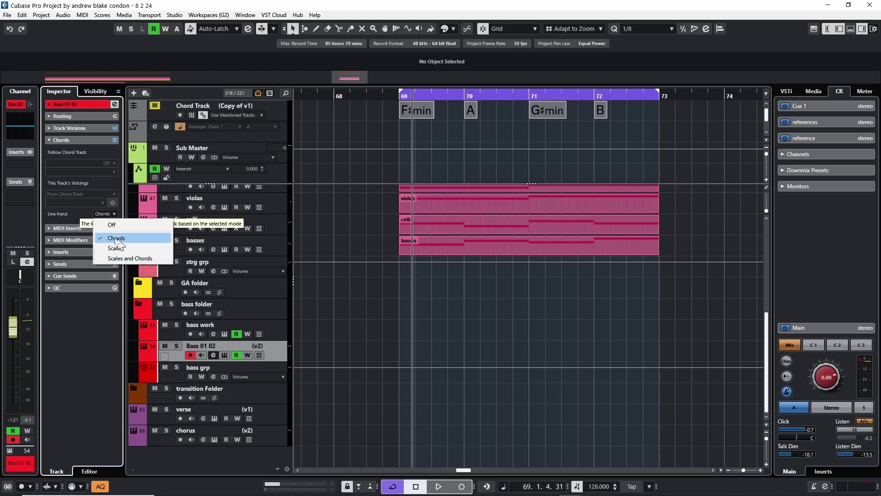
{"action": "left_click", "coordinate": [280, 350]}
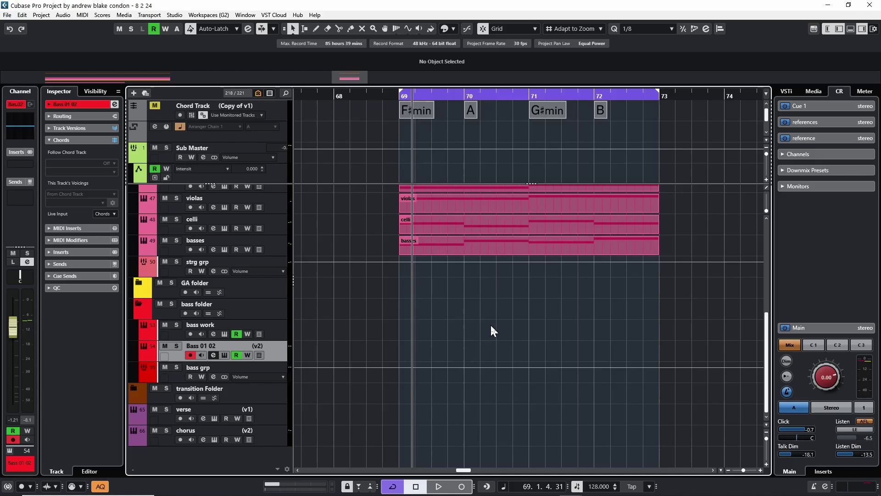
Step: Switch Bass 01 02 to track version v1 and play the section with the bass
{"action": "key", "text": "space"}
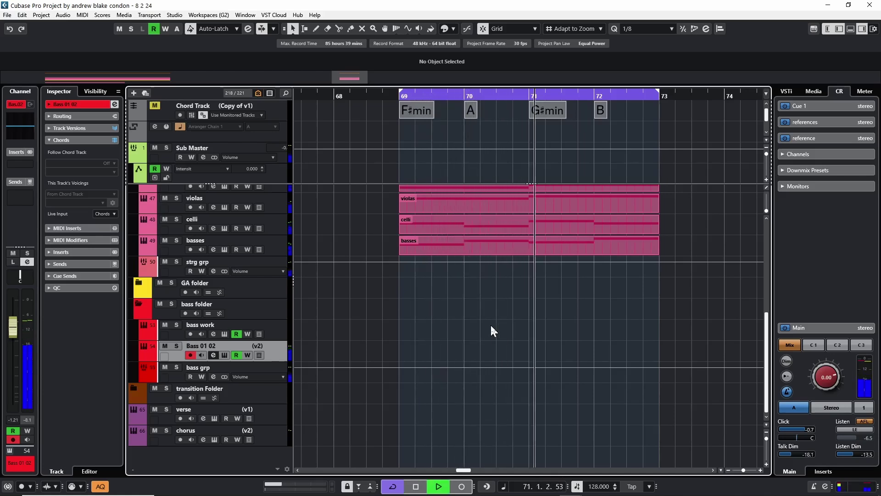
{"action": "key", "text": "space"}
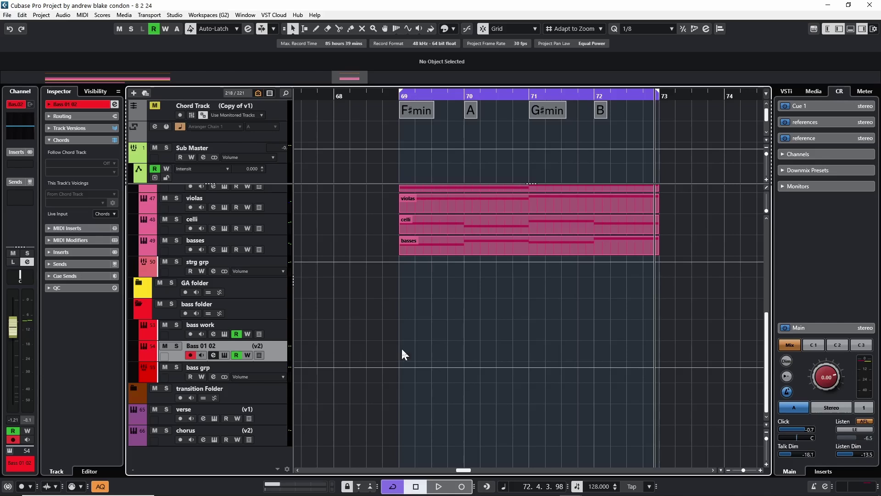
{"action": "key", "text": "ctrl+z"}
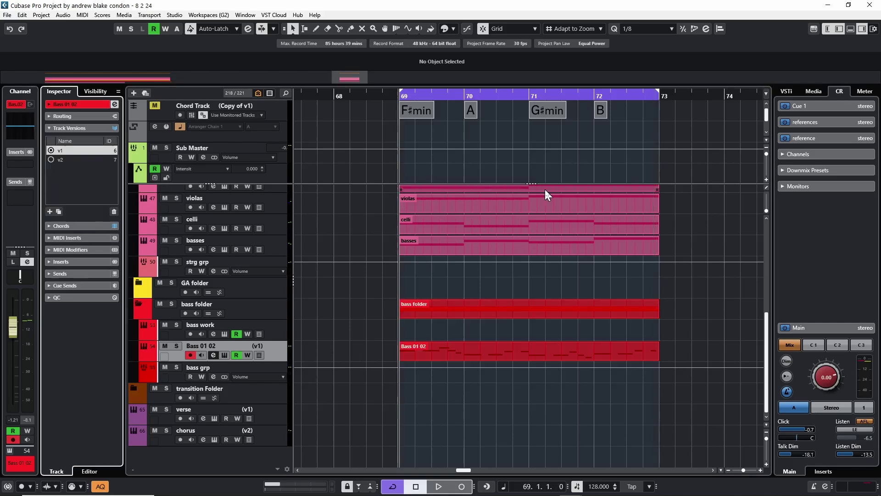
{"action": "key", "text": "space"}
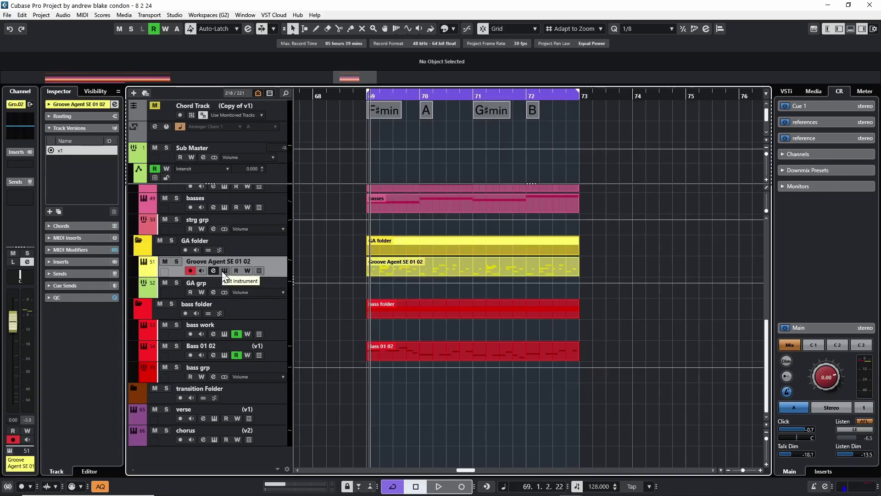
Step: Check Groove Agent SE and play the section from bar 69
{"action": "left_click", "coordinate": [223, 270]}
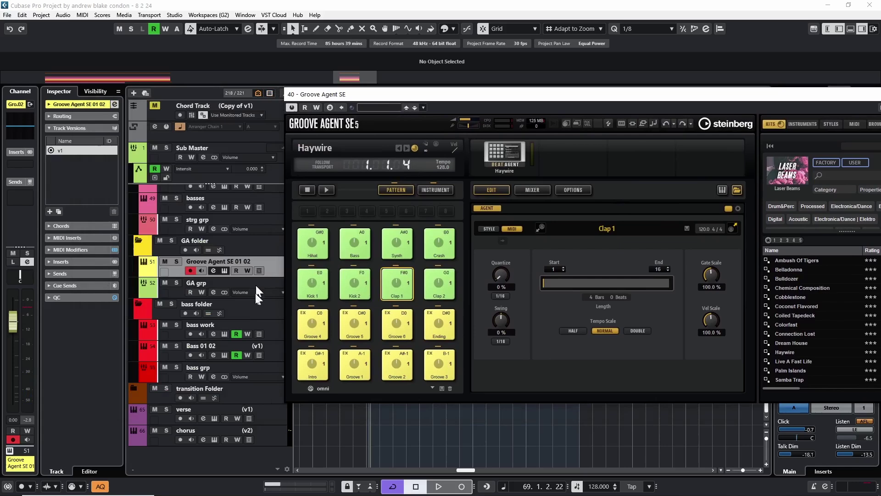
{"action": "key", "text": "ctrl+w"}
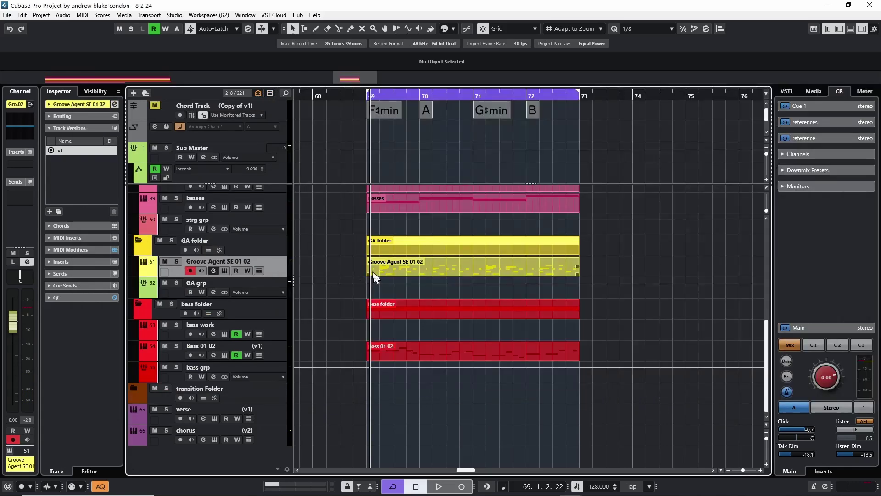
{"action": "key", "text": "space"}
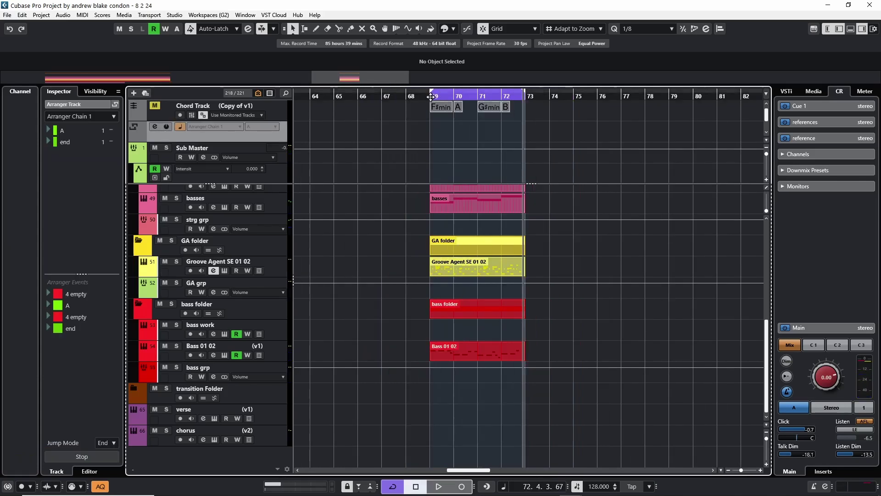
{"action": "key", "text": "KP_1"}
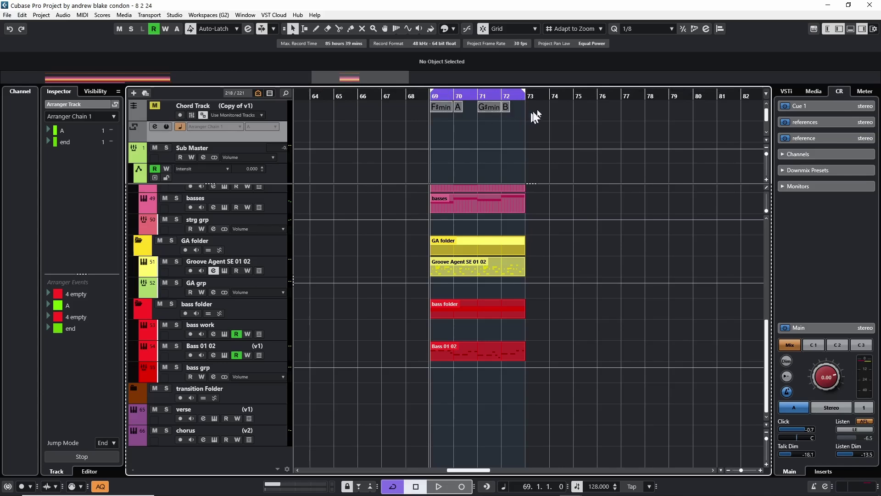
Step: Duplicate the bars 69–73 section twice so it fills up to bar 85
{"action": "left_click", "coordinate": [526, 97]}
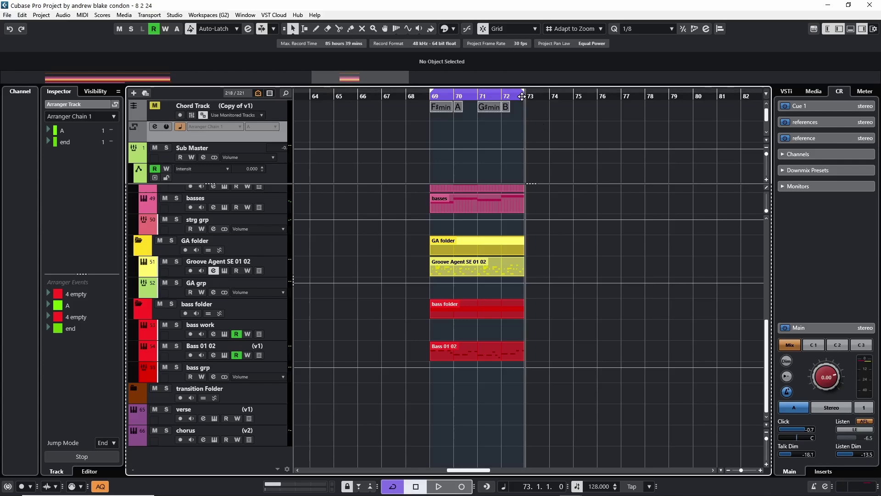
{"action": "key", "text": "ctrl+d"}
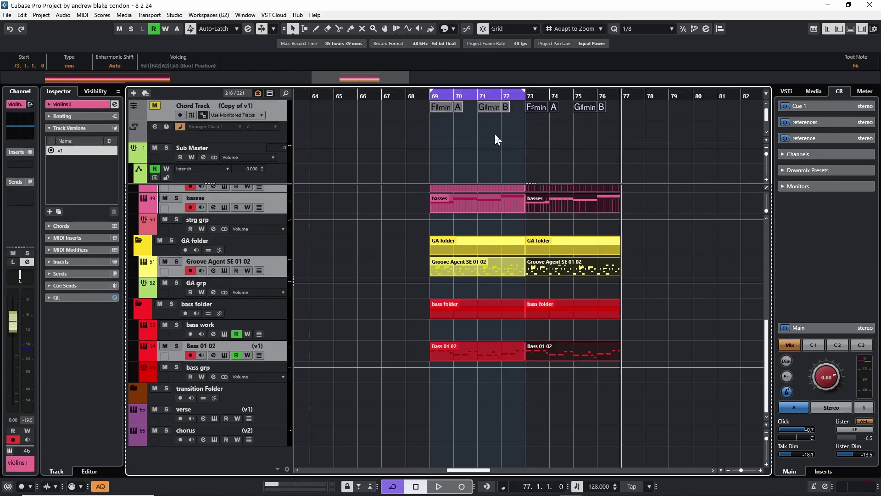
{"action": "key", "text": "ctrl+d"}
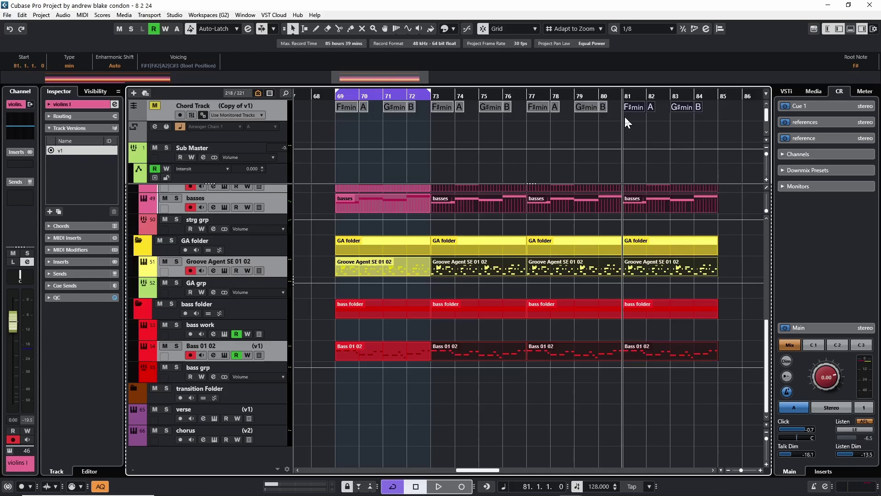
Step: Draw arranger section B from bar 69 and set the loop range to it
{"action": "left_click", "coordinate": [332, 136]}
{"action": "key", "text": "8"}
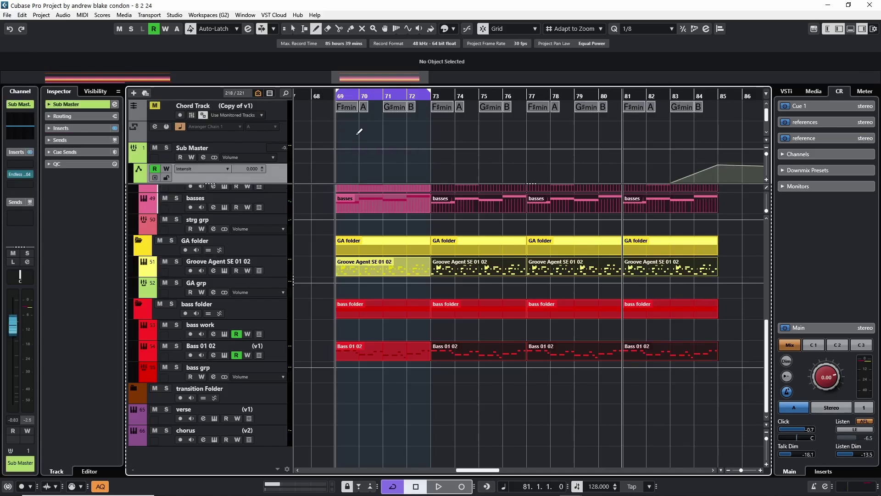
{"action": "left_click", "coordinate": [350, 123]}
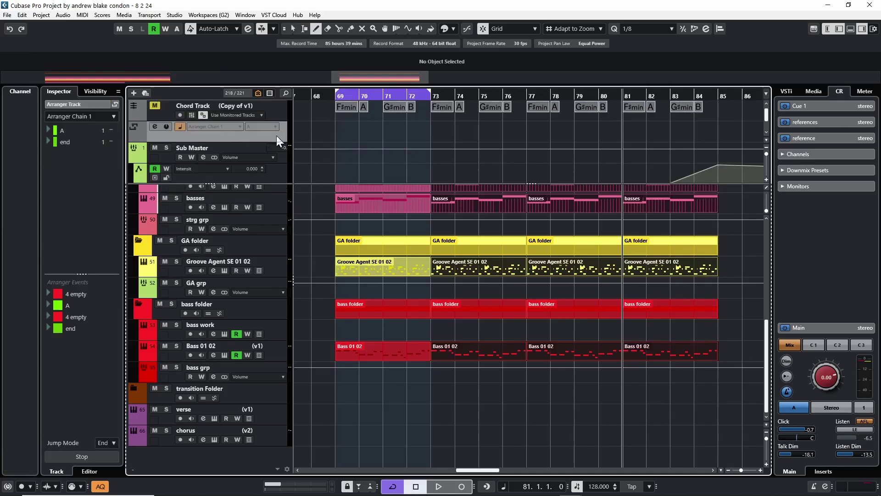
{"action": "left_click_drag", "start_coordinate": [342, 123], "coordinate": [717, 124]}
{"action": "key", "text": "1"}
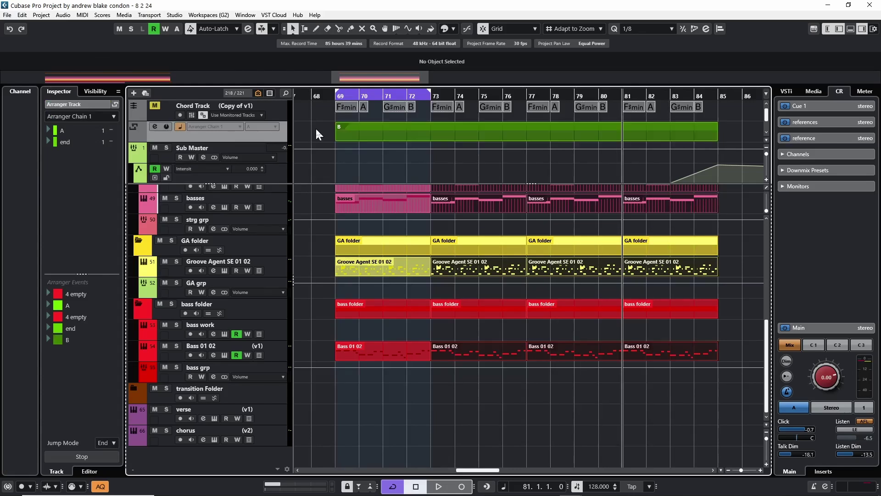
{"action": "left_click", "coordinate": [346, 129]}
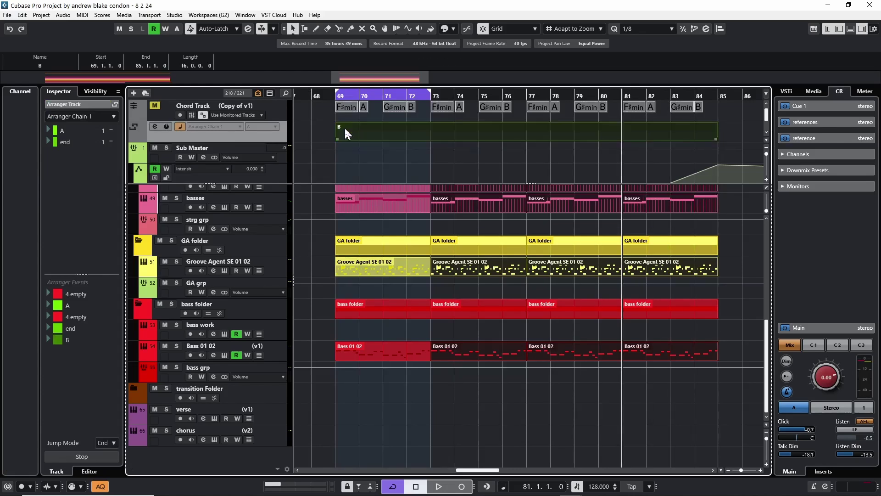
{"action": "key", "text": "p"}
Step: Play the song from bar 69, stop, and select the Groove Agent SE 01 02 track
{"action": "key", "text": "space"}
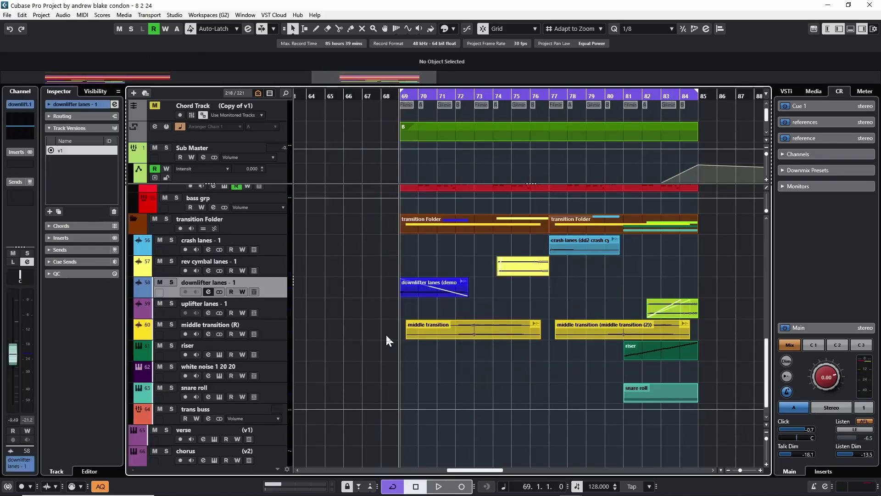
{"action": "key", "text": "space"}
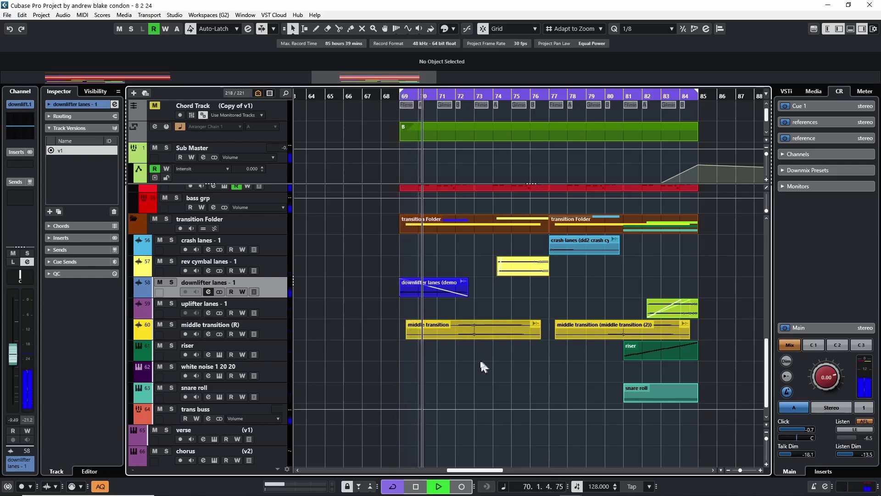
{"action": "key", "text": "space"}
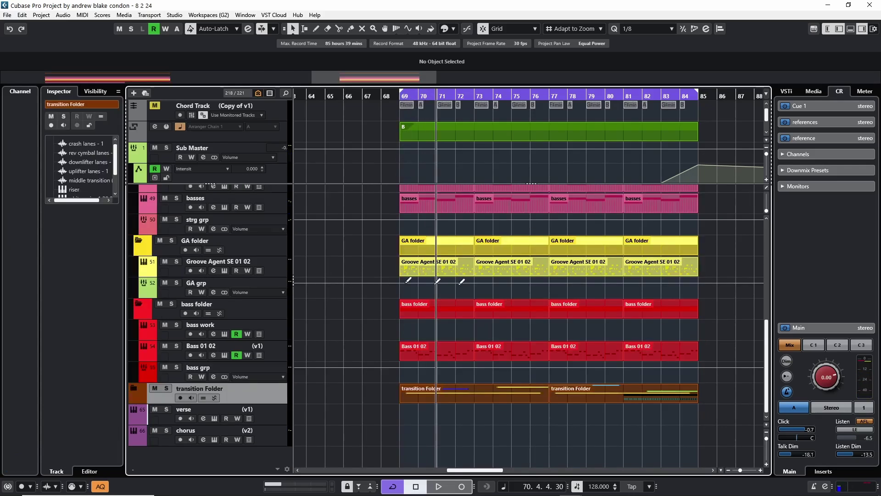
{"action": "left_click", "coordinate": [724, 262]}
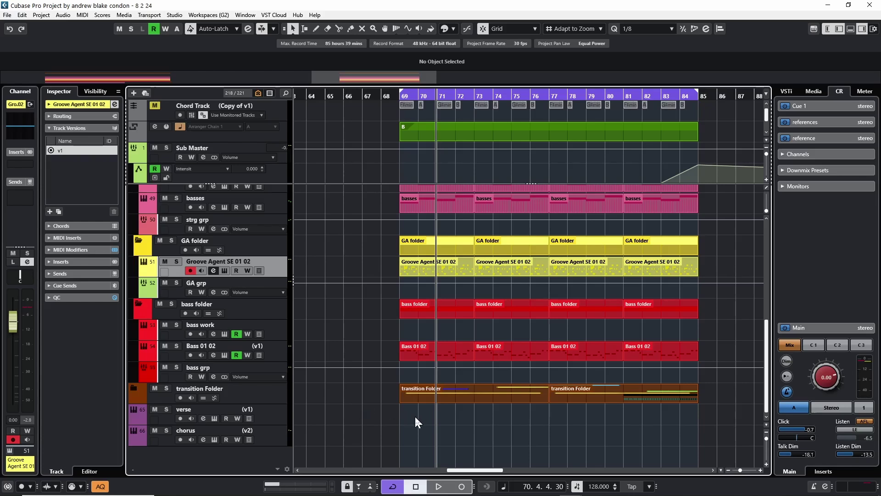
Step: Verify the bar 69 scale event on the Chord Track stays E major pentatonic plus
{"action": "left_click", "coordinate": [274, 442]}
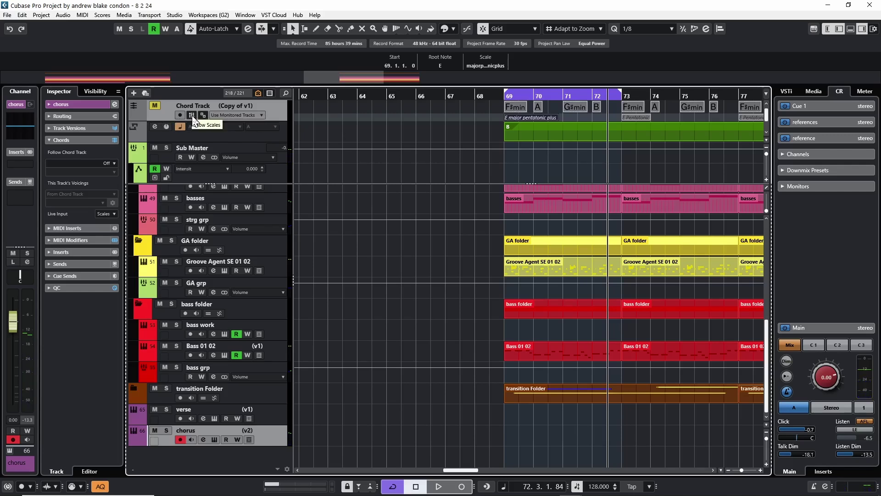
{"action": "left_click", "coordinate": [273, 114]}
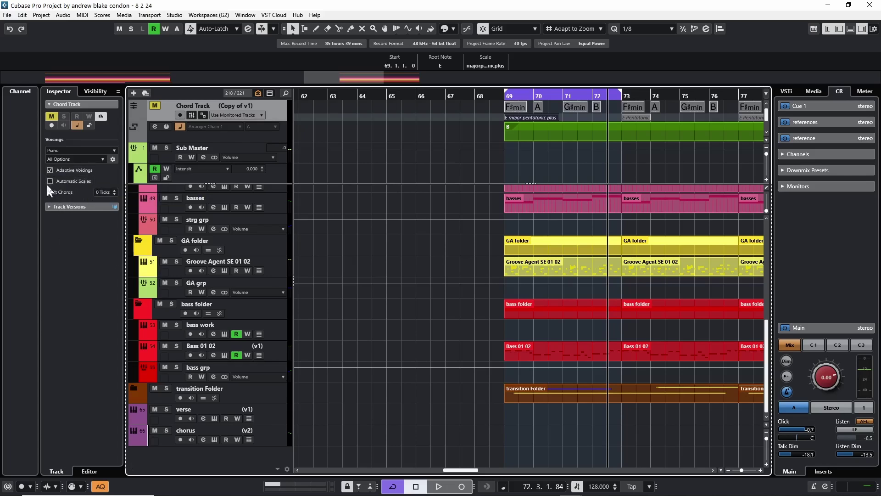
{"action": "double_click", "coordinate": [526, 118]}
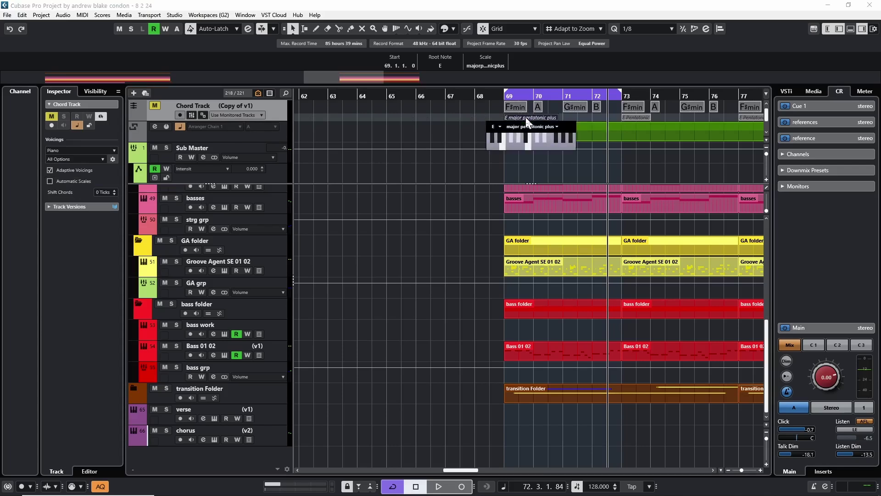
{"action": "left_click", "coordinate": [530, 128]}
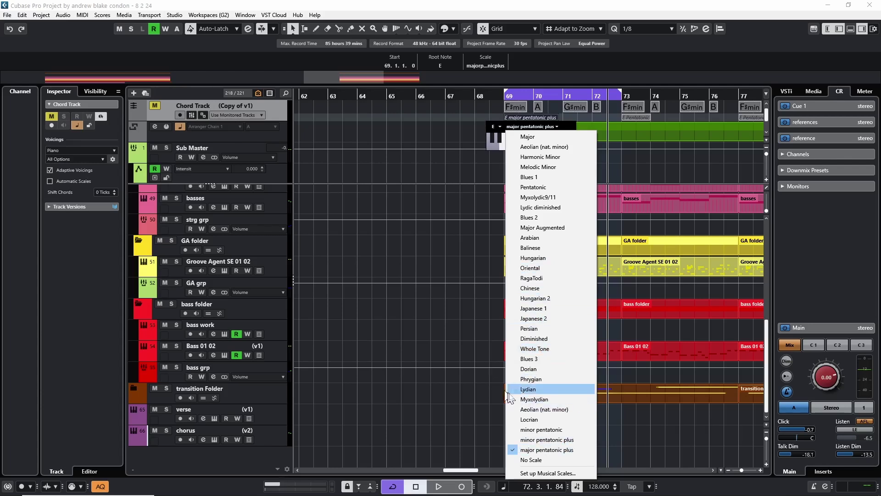
{"action": "left_click", "coordinate": [556, 450]}
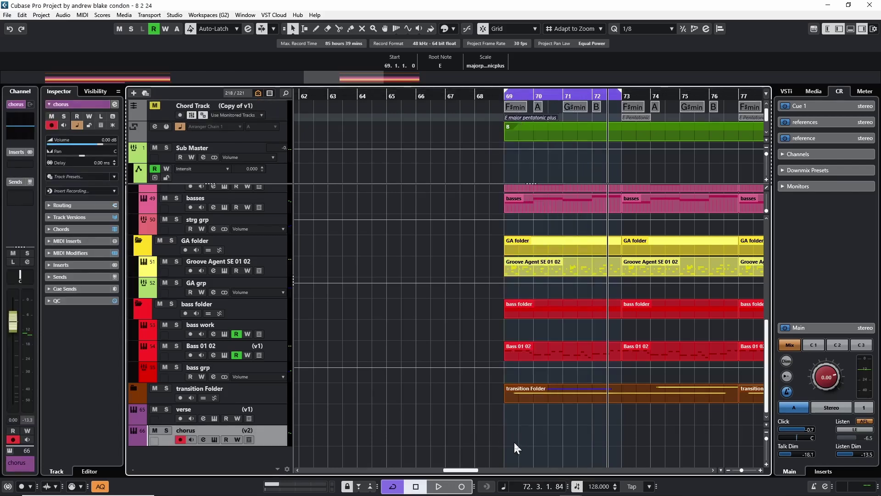
Step: Record a chorus take on the chorus track, then cycle-play arranger section B
{"action": "key", "text": "KP_Multiply"}
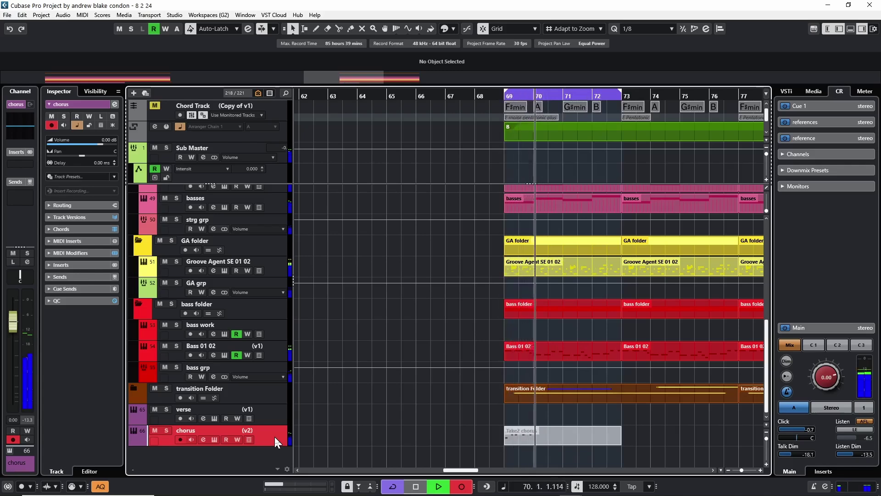
{"action": "key", "text": "space"}
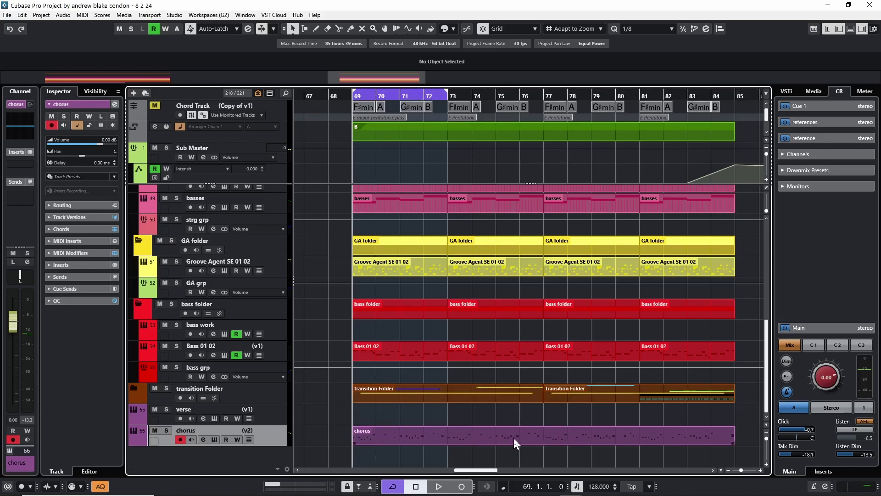
{"action": "left_click", "coordinate": [464, 137]}
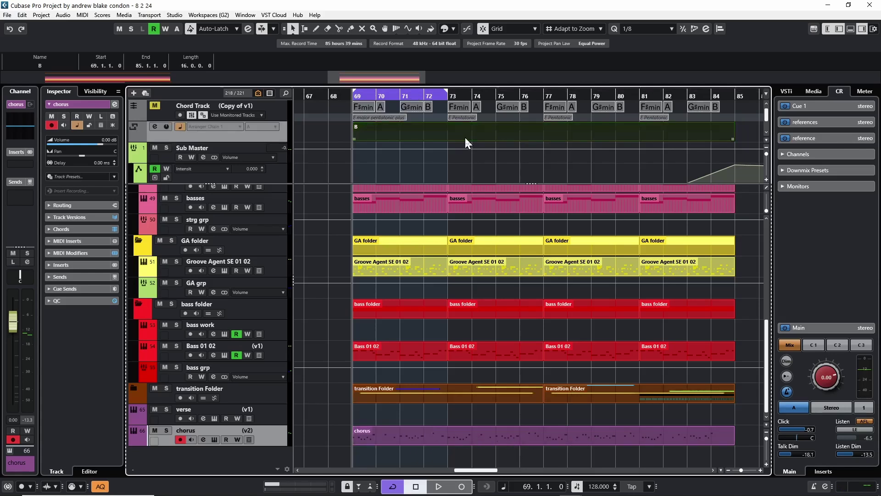
{"action": "key", "text": "shift+g"}
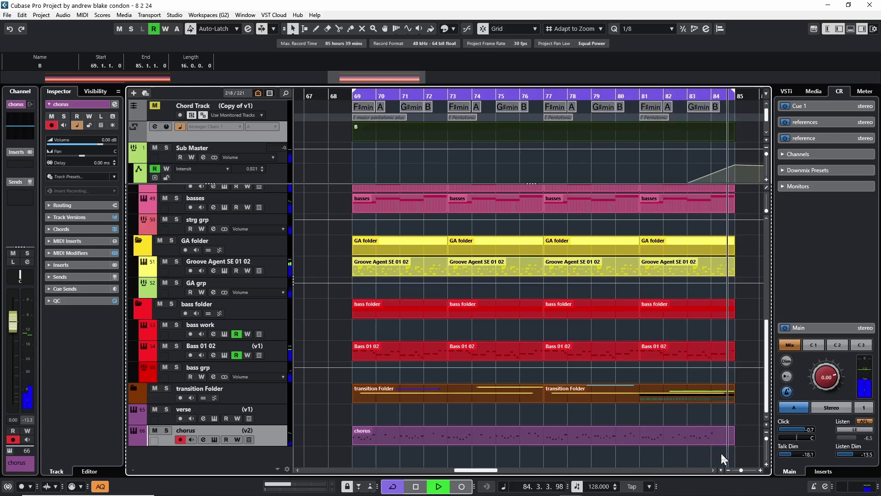
Step: Select the chorus track and play back the start of its chorus take
{"action": "left_click", "coordinate": [358, 436]}
{"action": "key", "text": "space"}
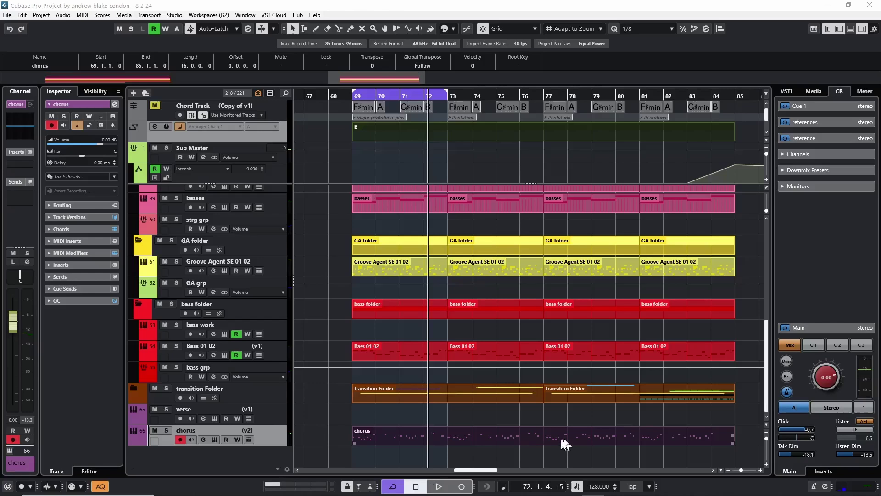
{"action": "left_click", "coordinate": [319, 420]}
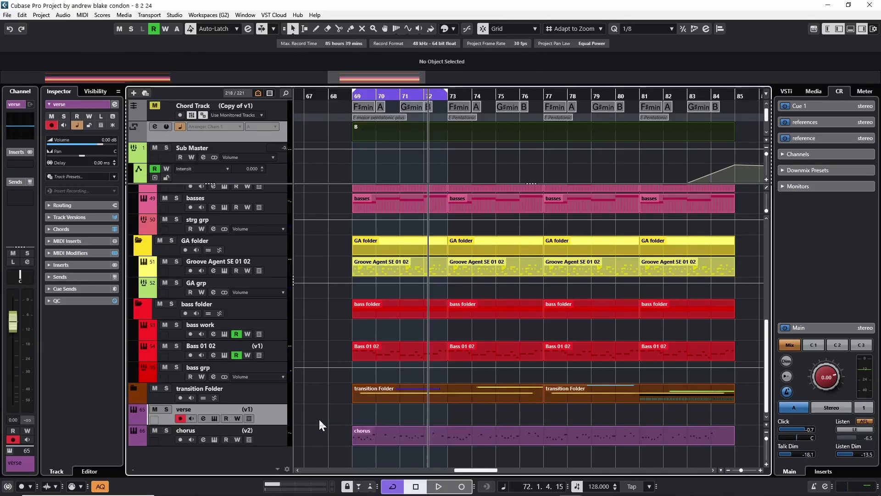
{"action": "left_click", "coordinate": [326, 439]}
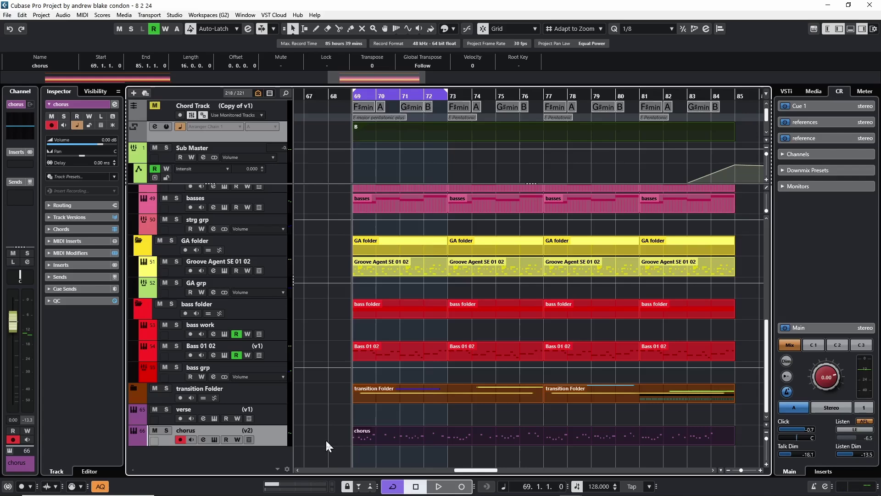
{"action": "key", "text": "space"}
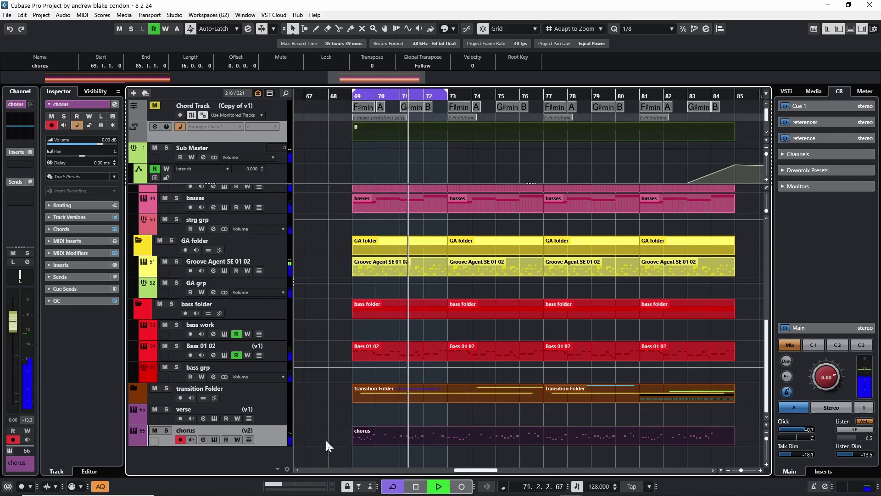
{"action": "key", "text": "space"}
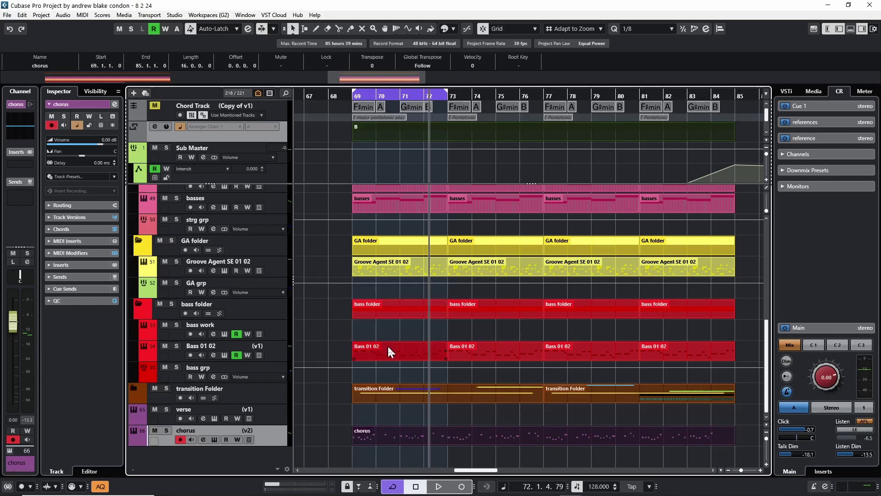
Step: Select the Bass 01 02 parts and the violins I, violas, celli and basses parts
{"action": "left_click_drag", "start_coordinate": [338, 331], "coordinate": [730, 344]}
{"action": "scroll", "coordinate": [742, 311], "scroll_direction": "up", "scroll_amount": 3}
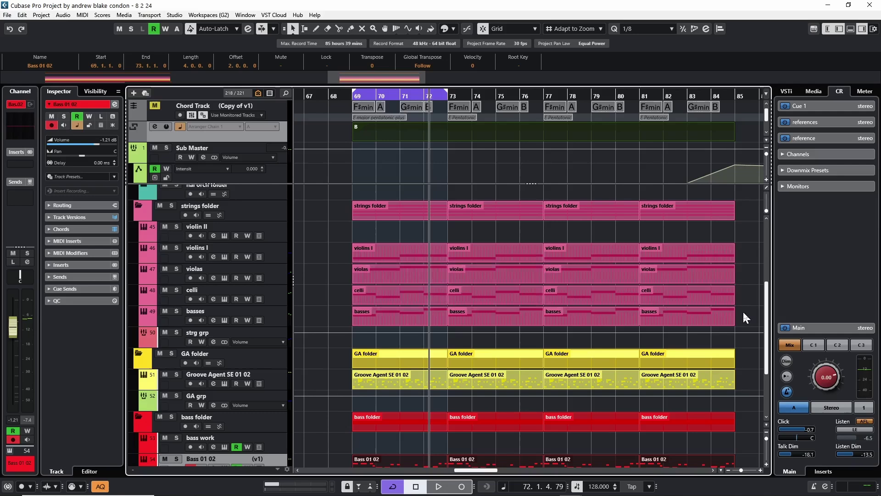
{"action": "left_click_drag", "start_coordinate": [742, 310], "coordinate": [743, 310]}
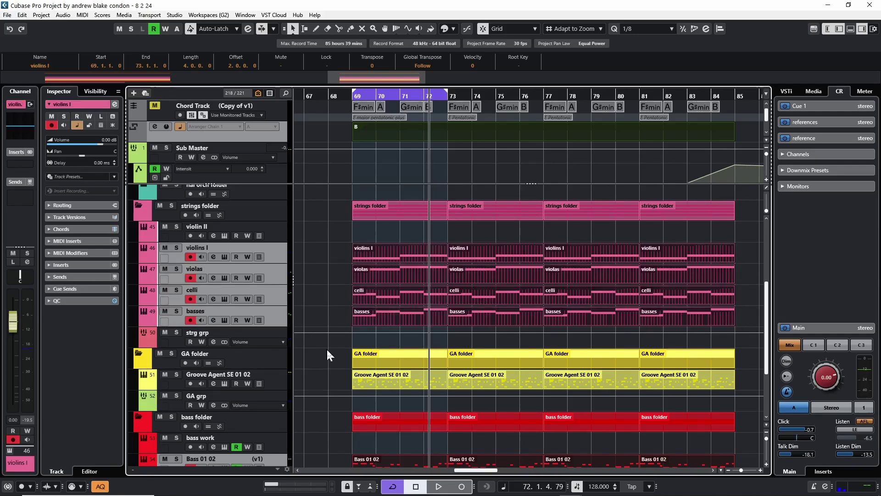
{"action": "scroll", "coordinate": [335, 361], "scroll_direction": "down", "scroll_amount": 3}
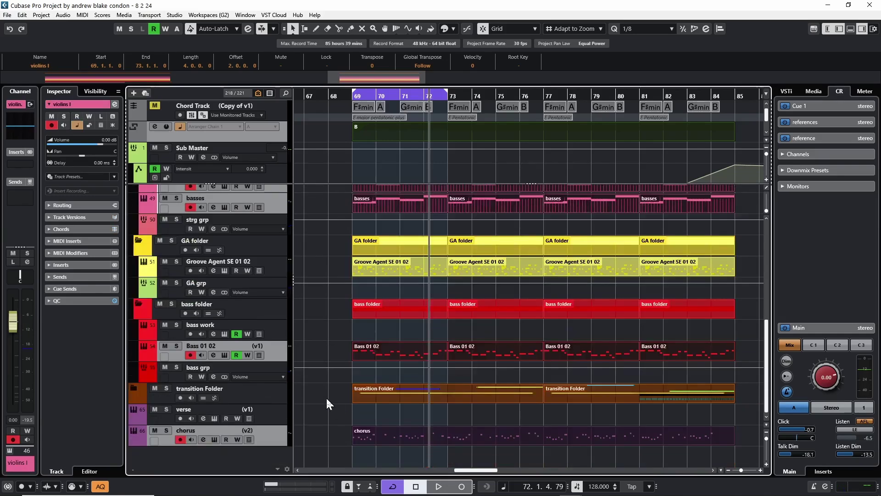
{"action": "scroll", "coordinate": [326, 397], "scroll_direction": "up", "scroll_amount": 8}
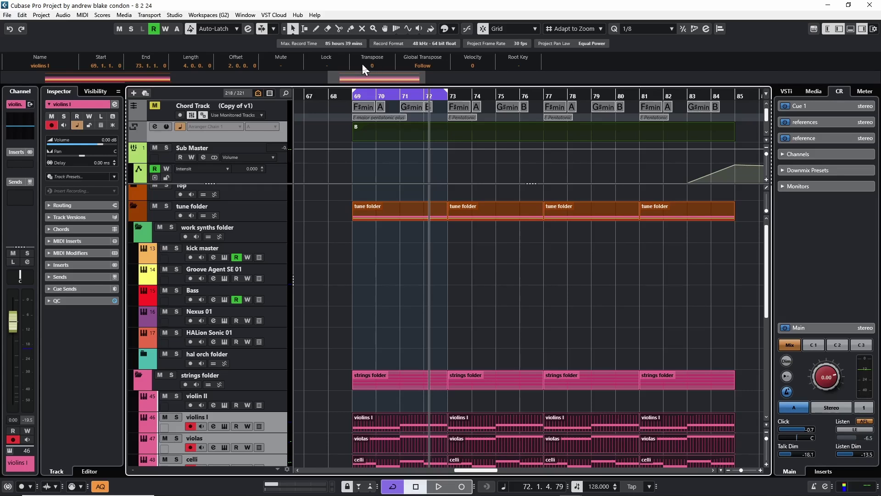
Step: Loop bars 69–73 and audition the violins I part while scrolling its transpose to -4
{"action": "left_click", "coordinate": [515, 131]}
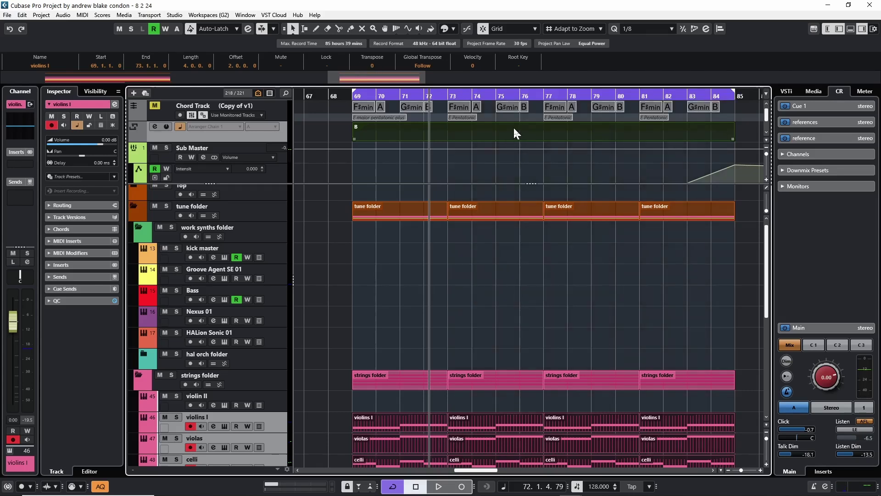
{"action": "key", "text": "KP_1"}
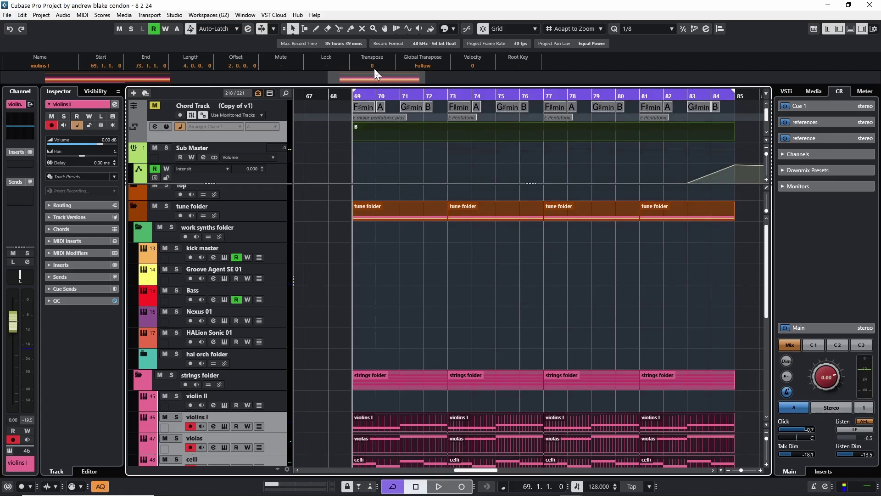
{"action": "key", "text": "space"}
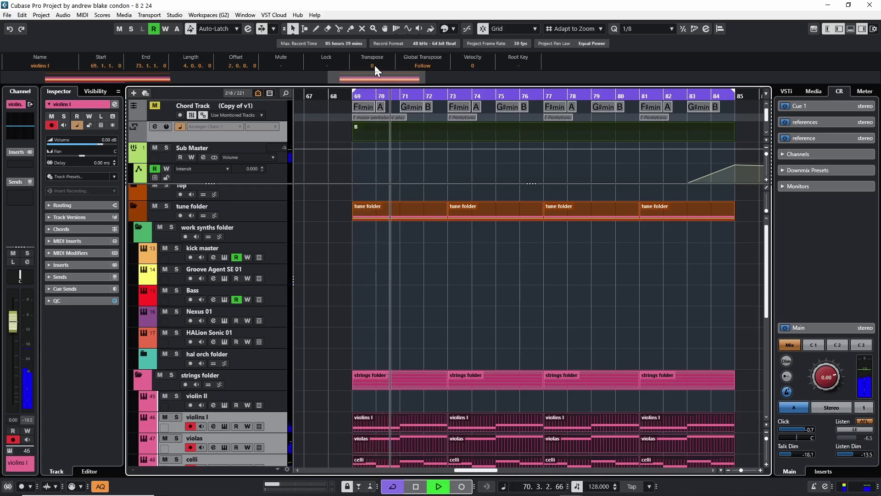
{"action": "scroll", "coordinate": [374, 65], "scroll_direction": "down", "scroll_amount": 3}
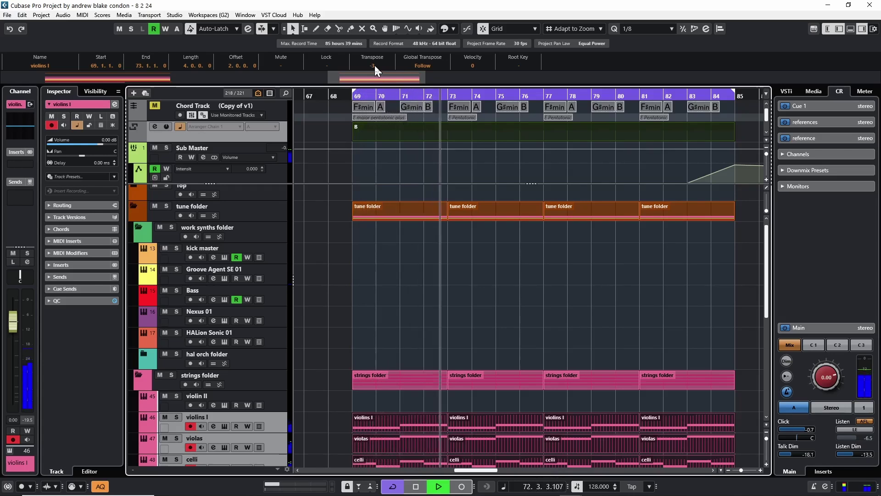
{"action": "scroll", "coordinate": [374, 65], "scroll_direction": "down", "scroll_amount": 1}
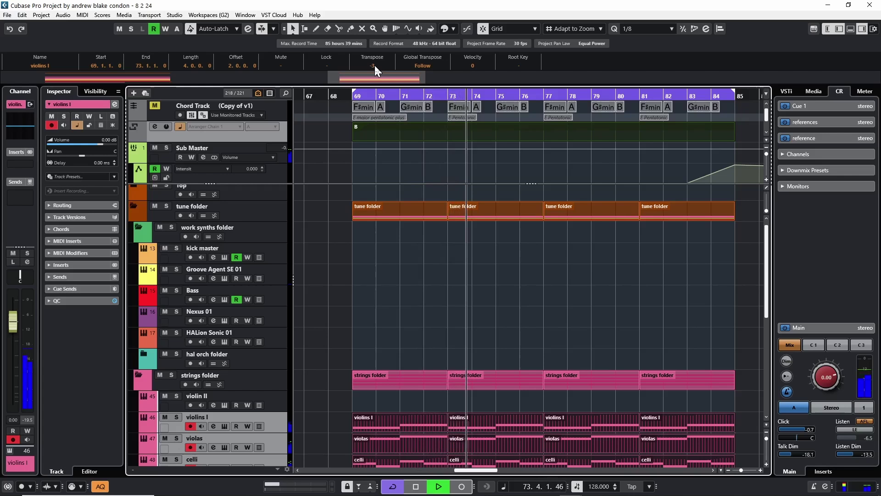
{"action": "scroll", "coordinate": [375, 65], "scroll_direction": "down", "scroll_amount": 2}
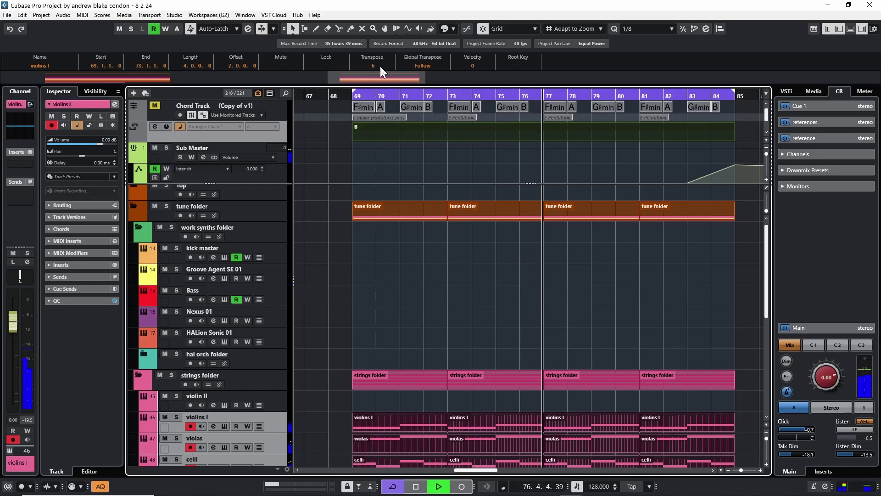
{"action": "key", "text": "space"}
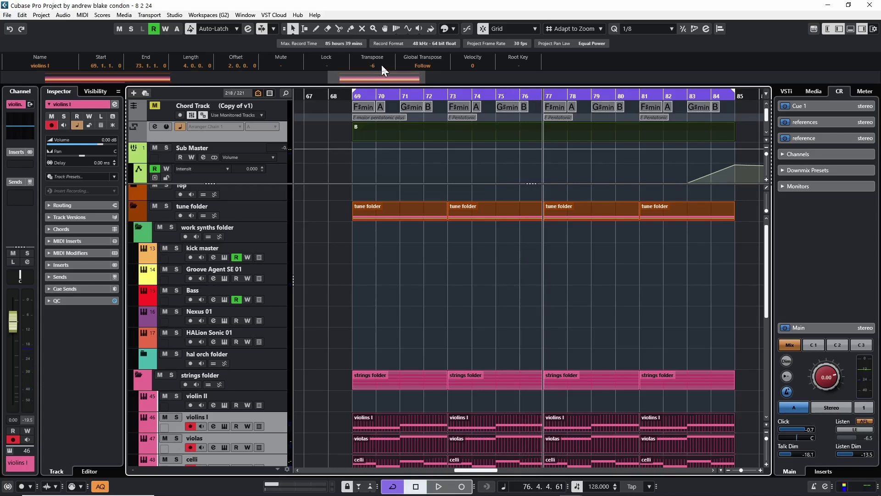
{"action": "scroll", "coordinate": [376, 65], "scroll_direction": "up", "scroll_amount": 2}
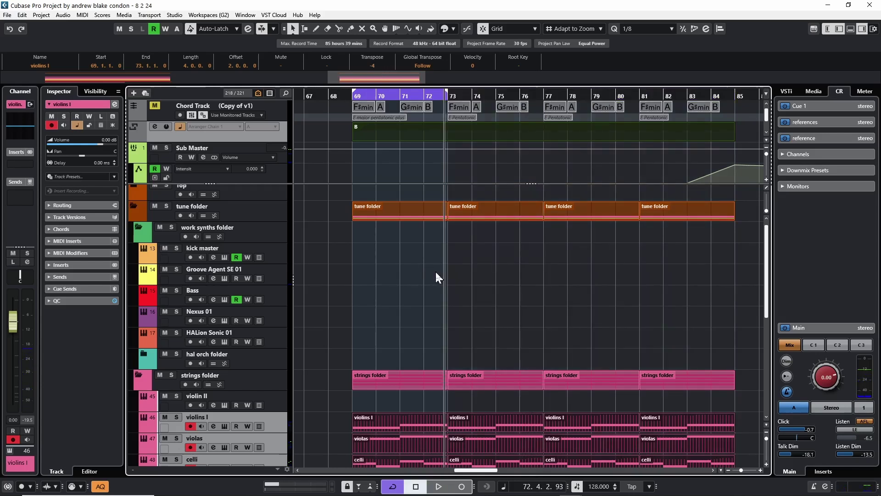
{"action": "key", "text": "space"}
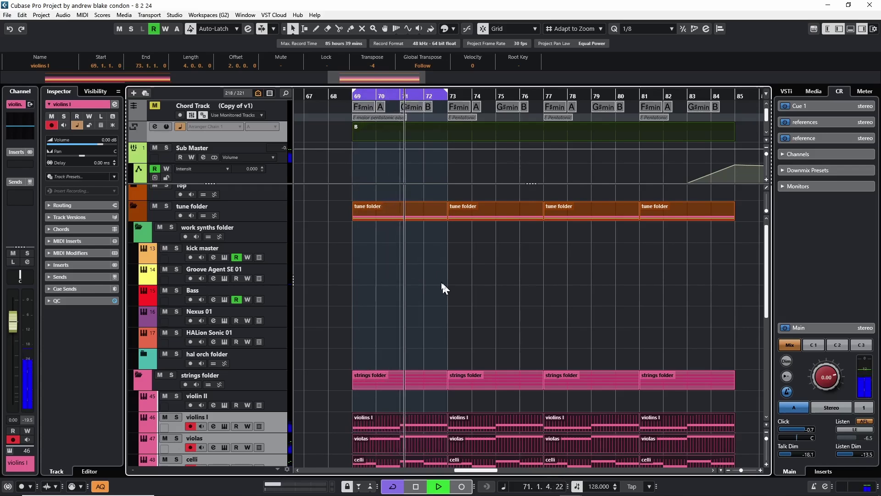
{"action": "key", "text": "space"}
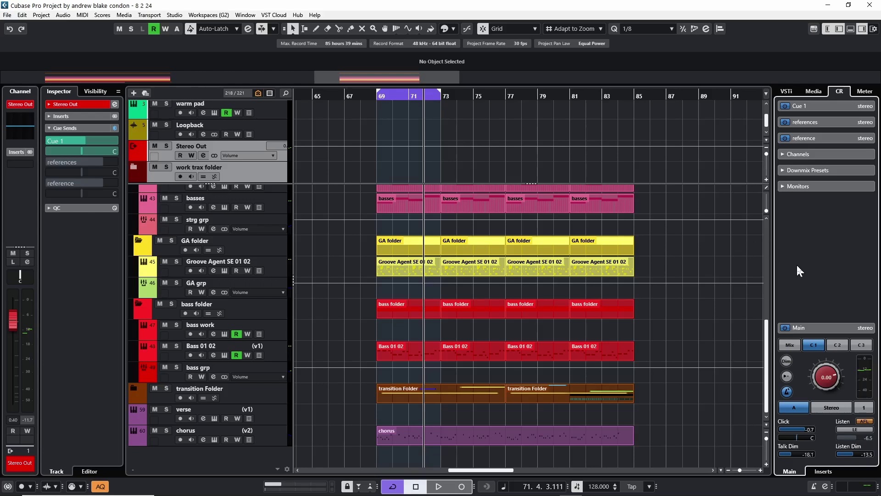
Step: Select the chorus part on track 60 and open the Scores menu
{"action": "left_click", "coordinate": [480, 431]}
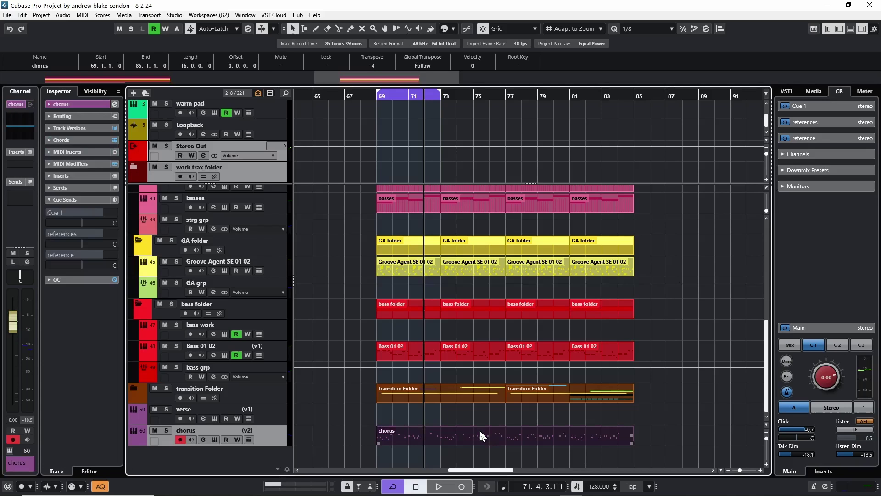
{"action": "left_click", "coordinate": [103, 15]}
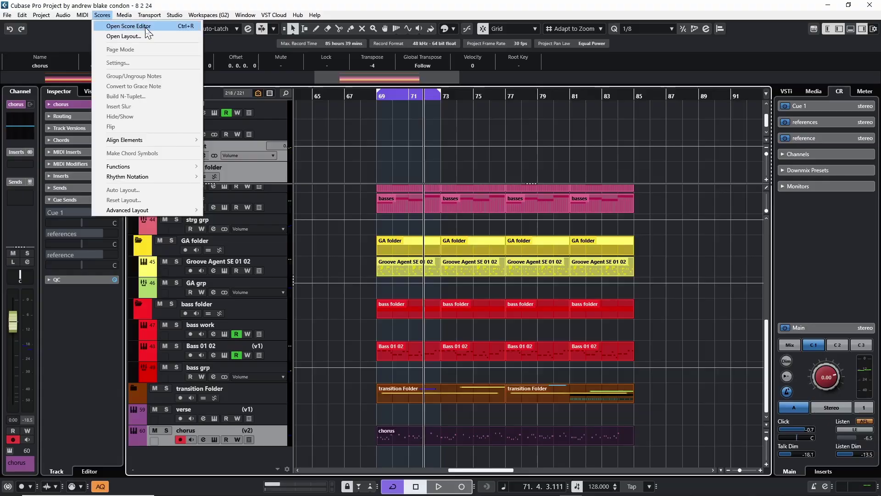
Step: Open the chorus part in the Score Editor and select its first note
{"action": "left_click", "coordinate": [129, 26]}
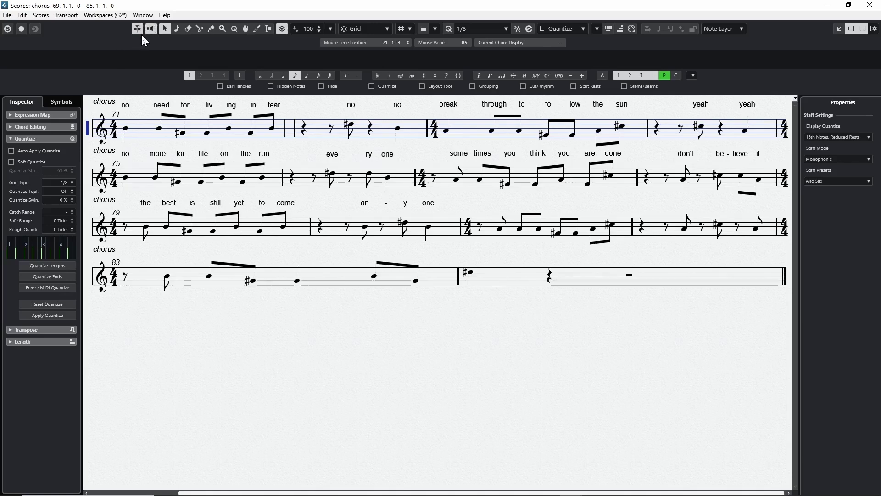
{"action": "left_click", "coordinate": [126, 131]}
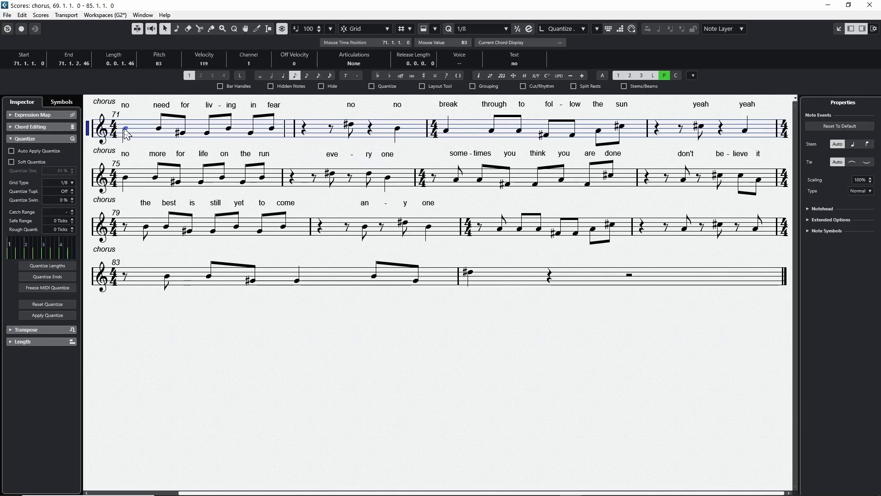
{"action": "key", "text": "Right"}
{"action": "key", "text": "Right"}
{"action": "key", "text": "Right"}
{"action": "key", "text": "Right"}
{"action": "key", "text": "Right"}
{"action": "key", "text": "Right"}
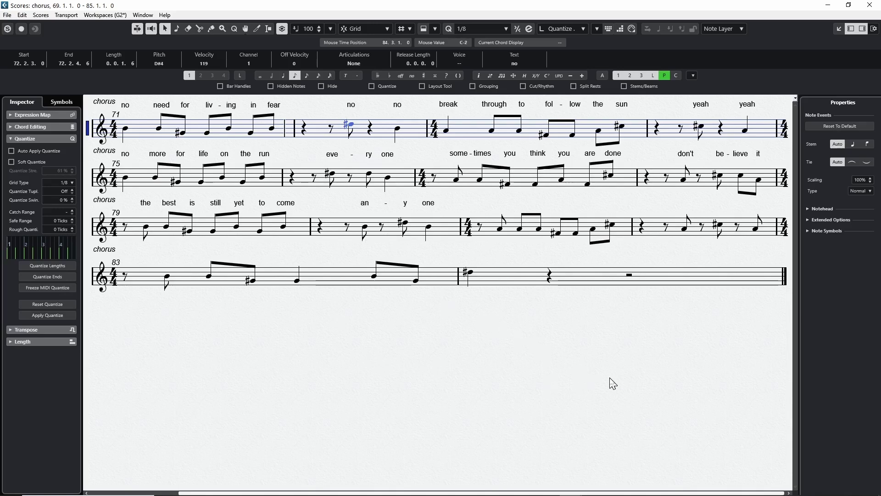
Step: Select the first note of bar 81 and show the Symbols palettes beside the chorus score
{"action": "left_click_drag", "start_coordinate": [477, 238], "coordinate": [777, 261]}
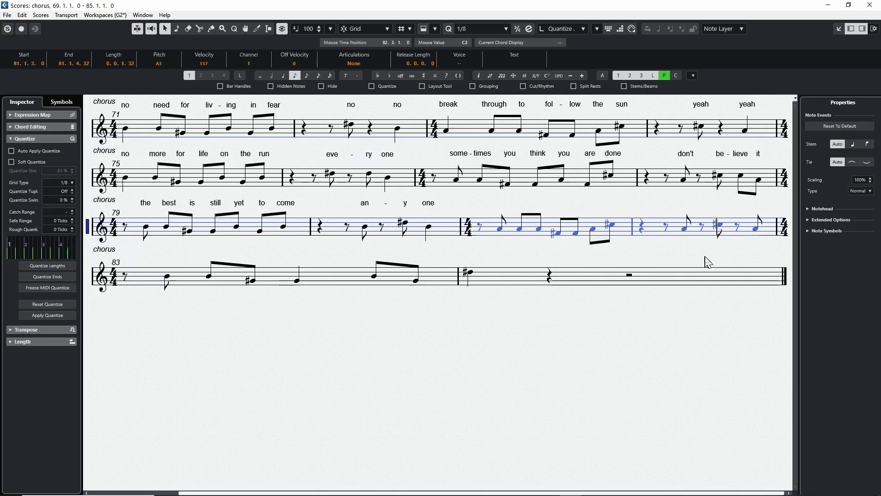
{"action": "left_click", "coordinate": [715, 263]}
{"action": "left_click", "coordinate": [500, 229]}
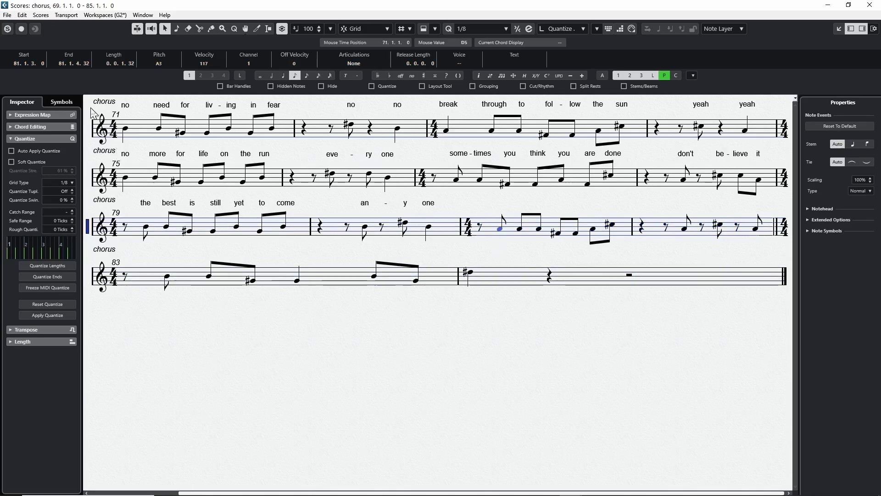
{"action": "left_click", "coordinate": [63, 102]}
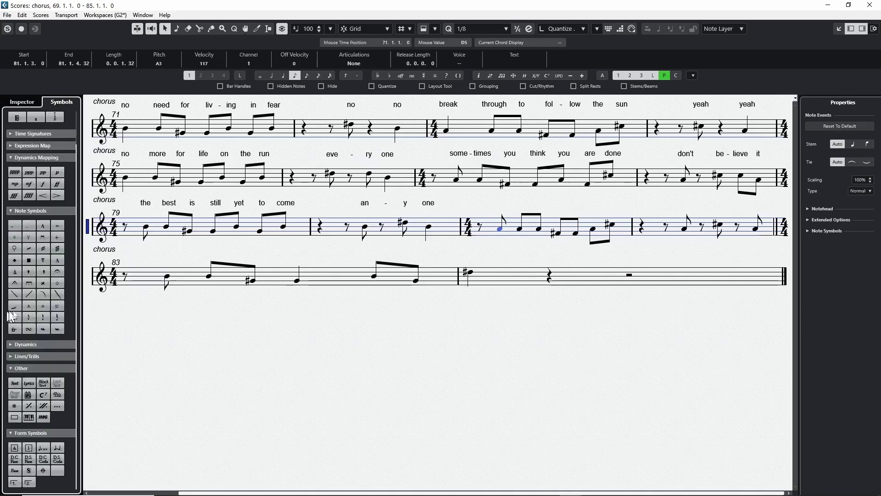
Step: Pick the Lyrics symbol and open a lyric entry under bar 81's first note
{"action": "left_click", "coordinate": [30, 382]}
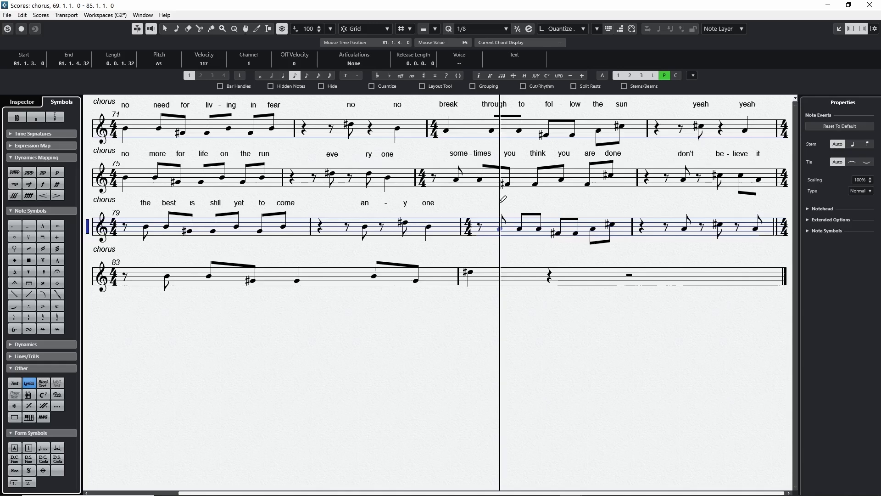
{"action": "key", "text": "Escape"}
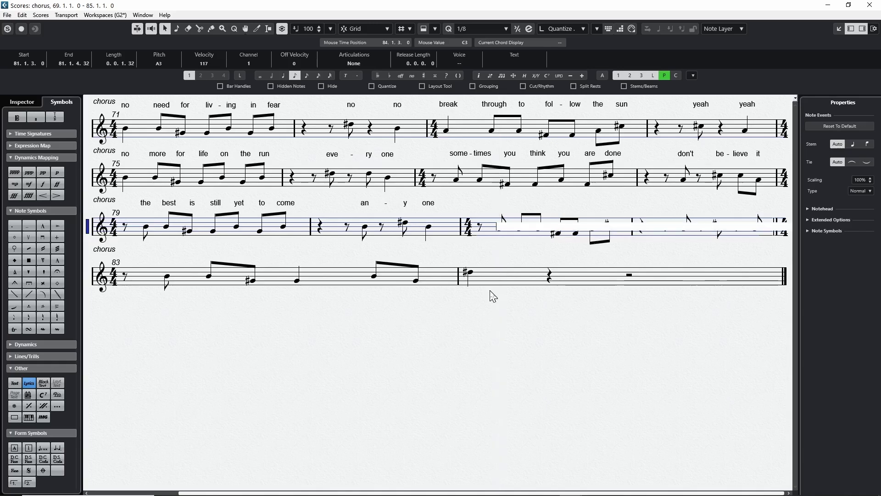
{"action": "left_click", "coordinate": [487, 204]}
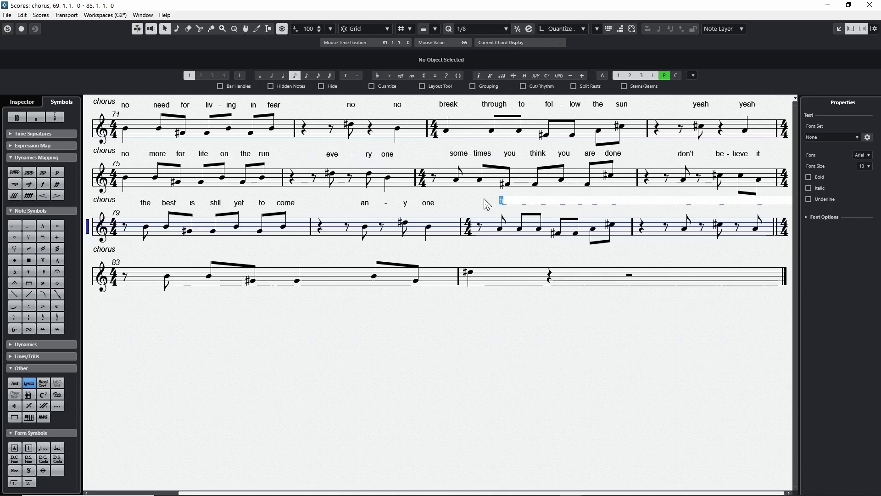
Step: Enter the lyric words 'now', 'I', 'have', 'found', 'a', 'new' under successive bar 81–82 notes
{"action": "type", "text": "now"}
{"action": "key", "text": "space"}
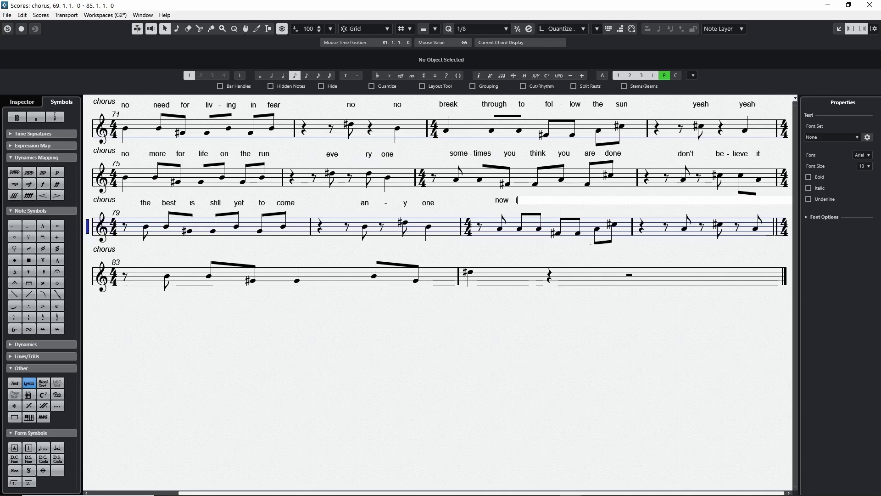
{"action": "type", "text": "I"}
{"action": "key", "text": "space"}
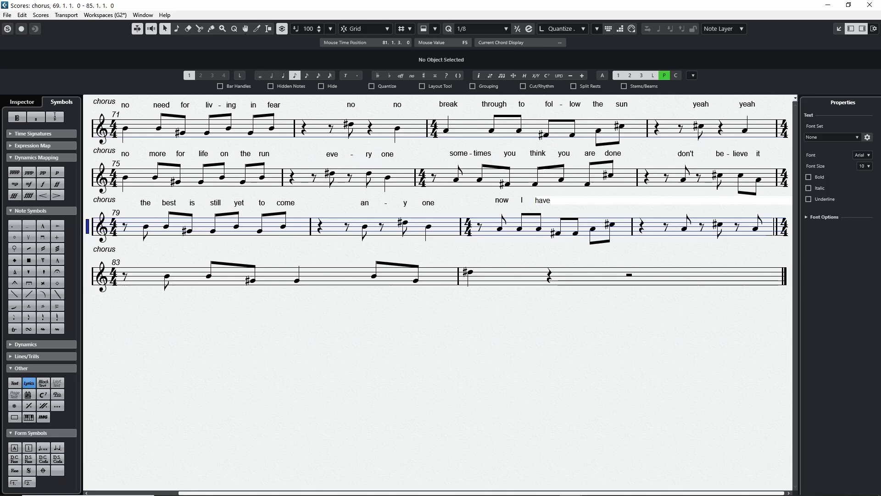
{"action": "type", "text": "have"}
{"action": "key", "text": "space"}
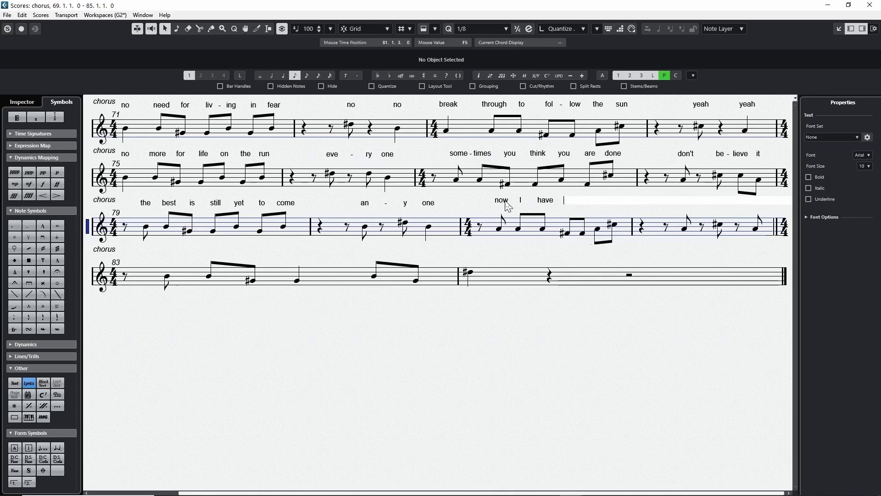
{"action": "type", "text": "found"}
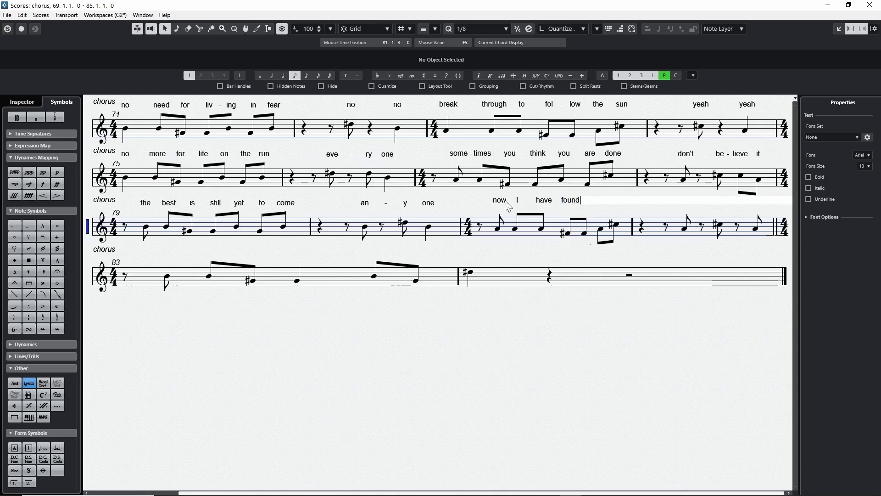
{"action": "key", "text": "space"}
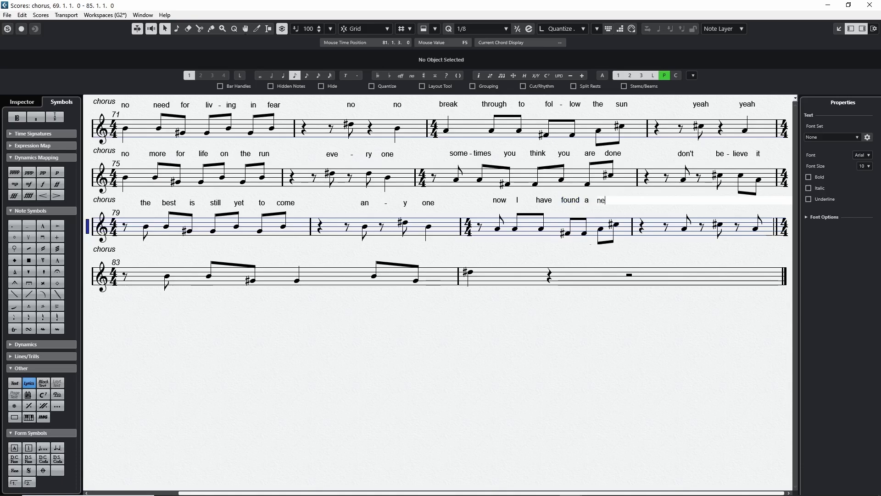
{"action": "key", "text": "space"}
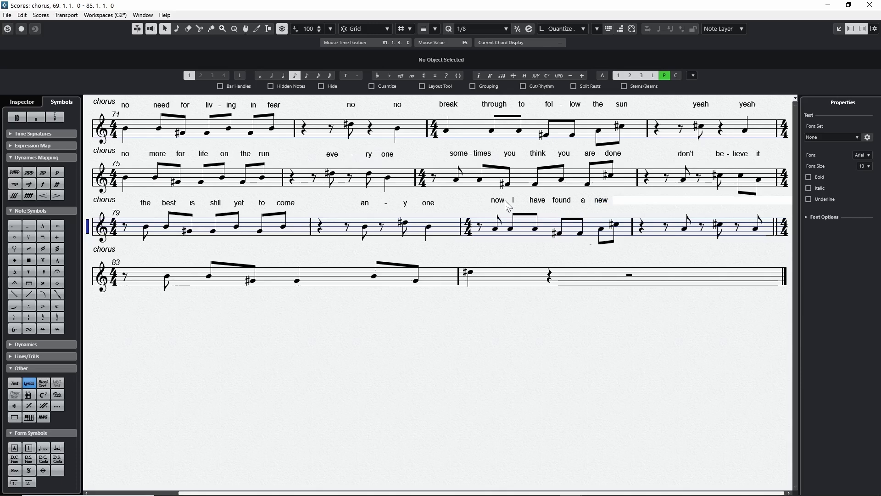
{"action": "key", "text": "Down"}
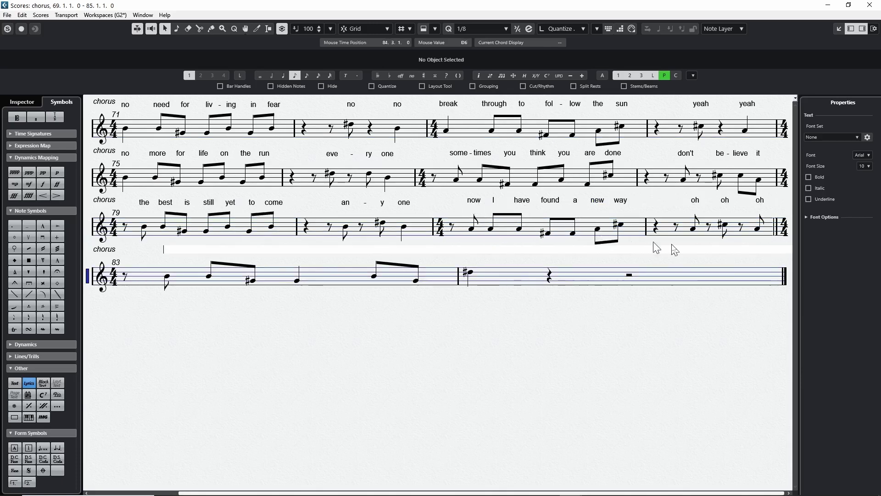
Step: Marquee-select bars 81–82 to check their lyrics, then clear the selection
{"action": "left_click_drag", "start_coordinate": [457, 191], "coordinate": [783, 268]}
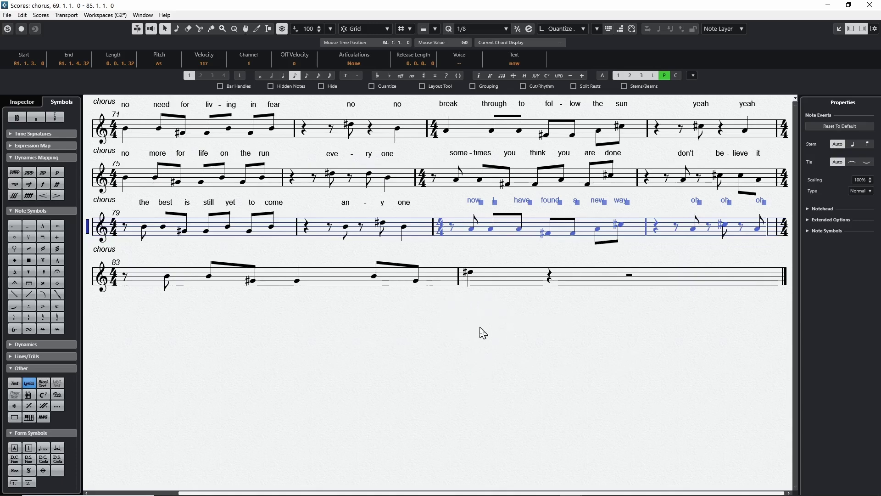
{"action": "left_click", "coordinate": [335, 252]}
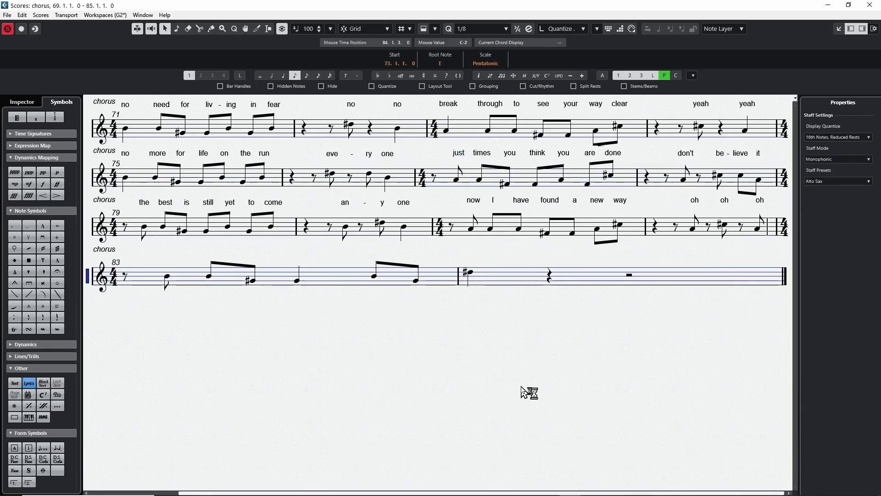
Step: Undo the last change and delete the lyric 'times'
{"action": "key", "text": "ctrl+z"}
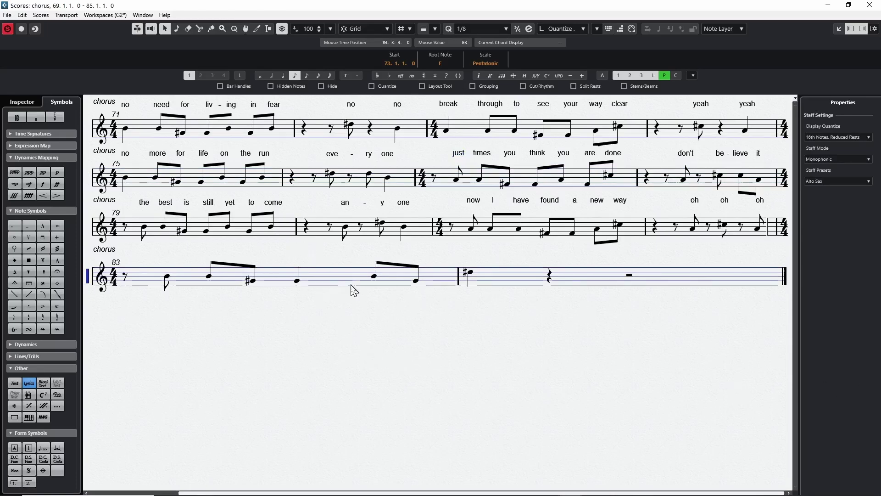
{"action": "double_click", "coordinate": [481, 153]}
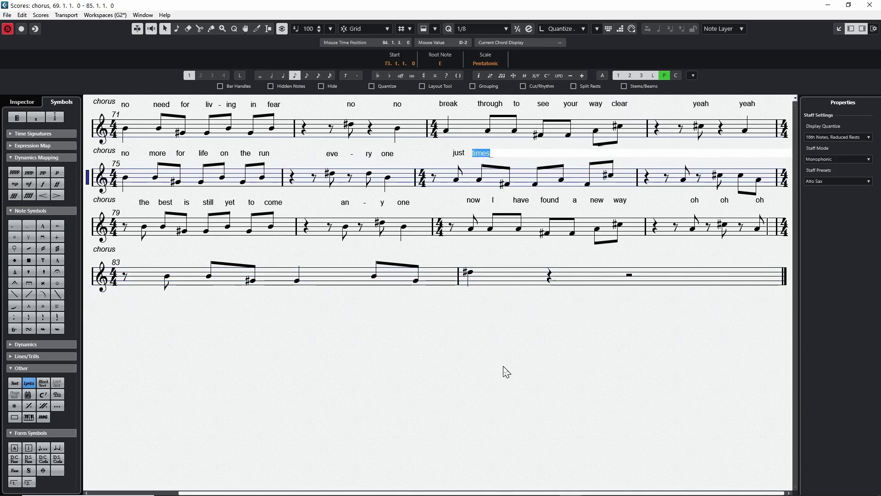
{"action": "key", "text": "BackSpace"}
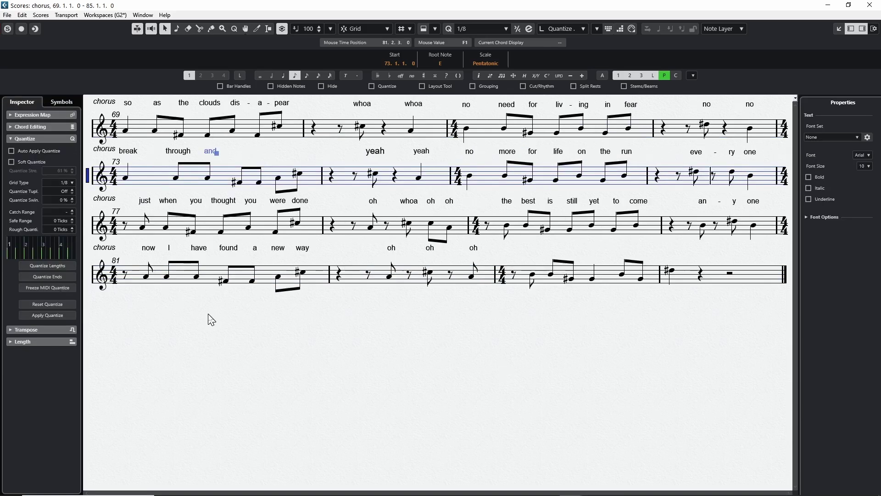
Step: Enter the lyric 'fol-low' after 'through' in the second chorus line
{"action": "left_click", "coordinate": [294, 414]}
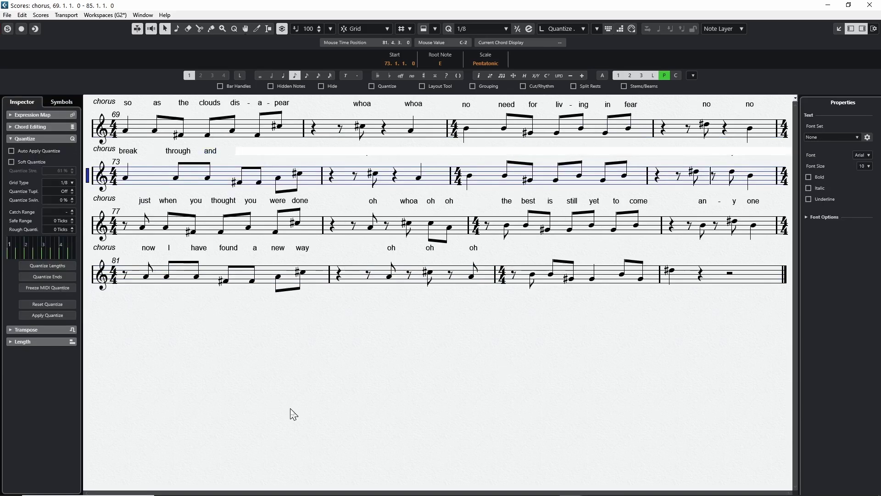
{"action": "type", "text": "fol-"}
{"action": "key", "text": "BackSpace"}
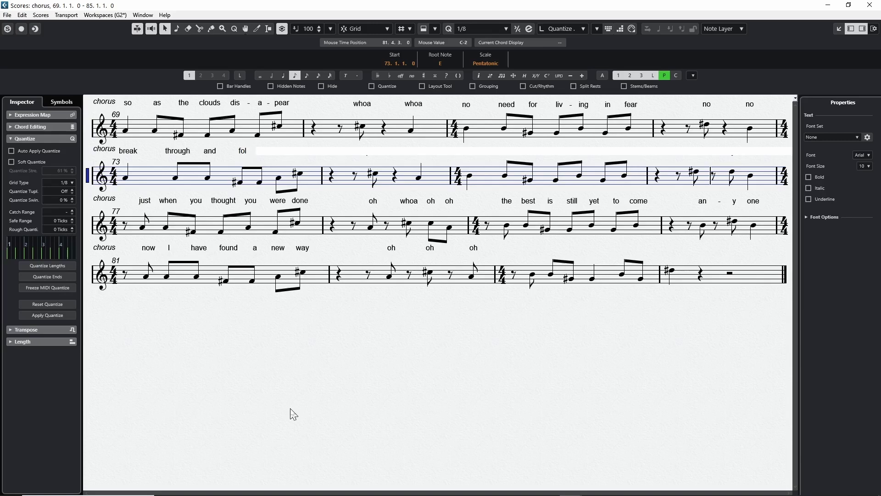
{"action": "type", "text": "low"}
{"action": "key", "text": "Tab"}
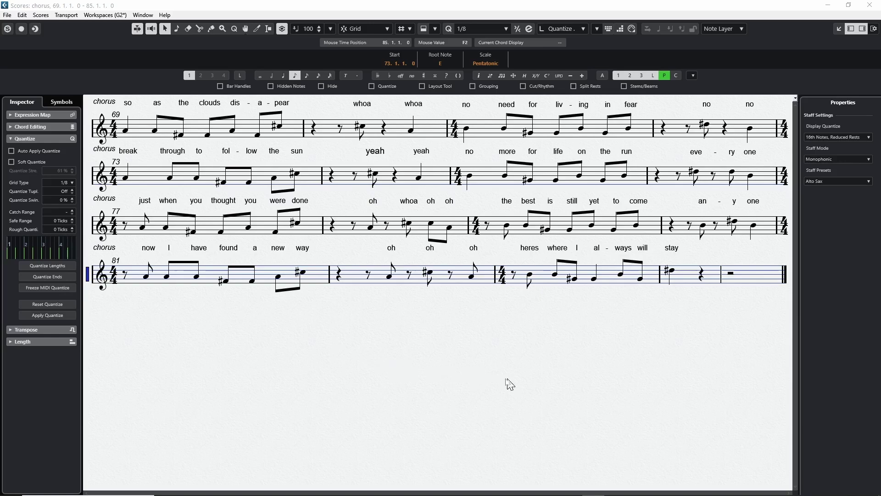
Step: Close the Score Editor and select and record-arm the Mic 1 track
{"action": "key", "text": "Escape"}
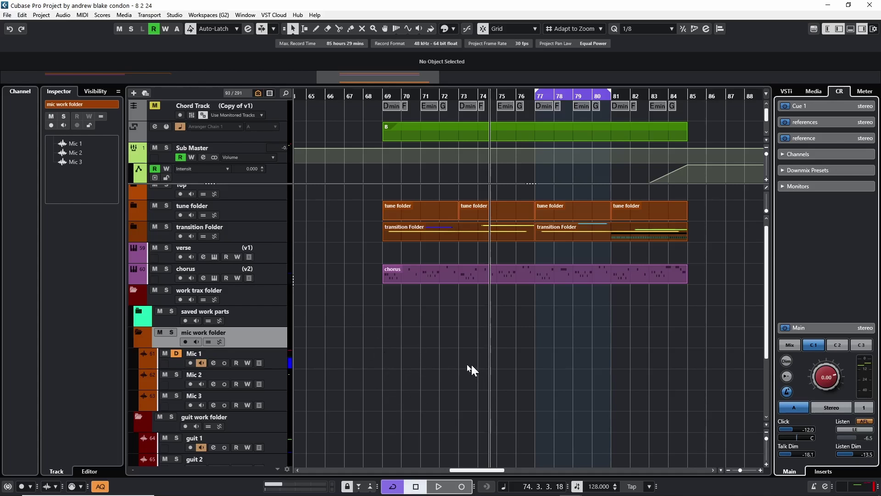
{"action": "left_click", "coordinate": [276, 340]}
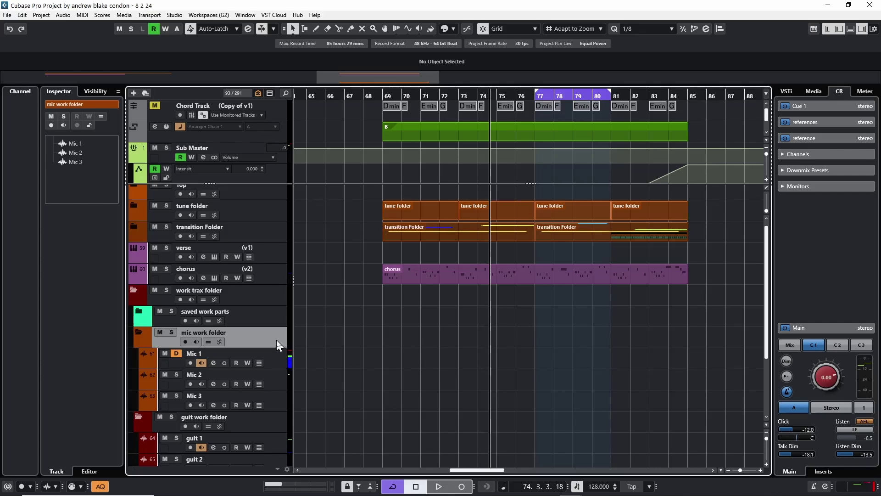
{"action": "left_click", "coordinate": [281, 362]}
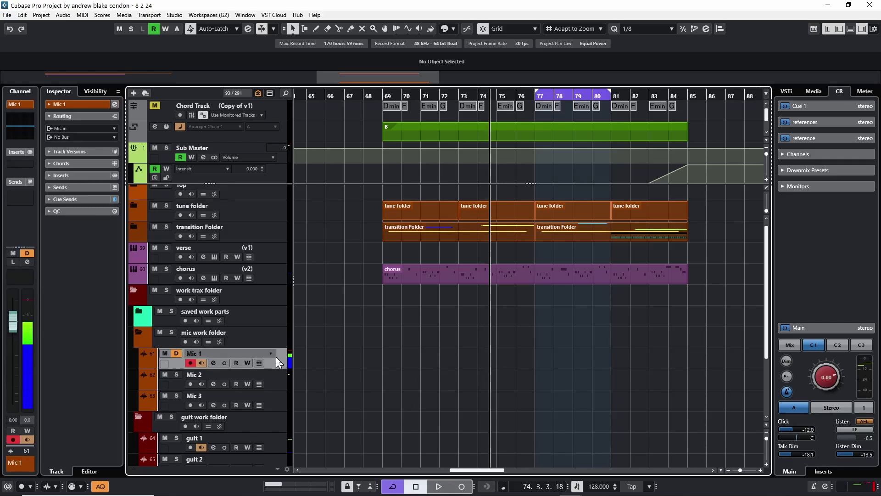
{"action": "left_click", "coordinate": [279, 404], "text": "shift"}
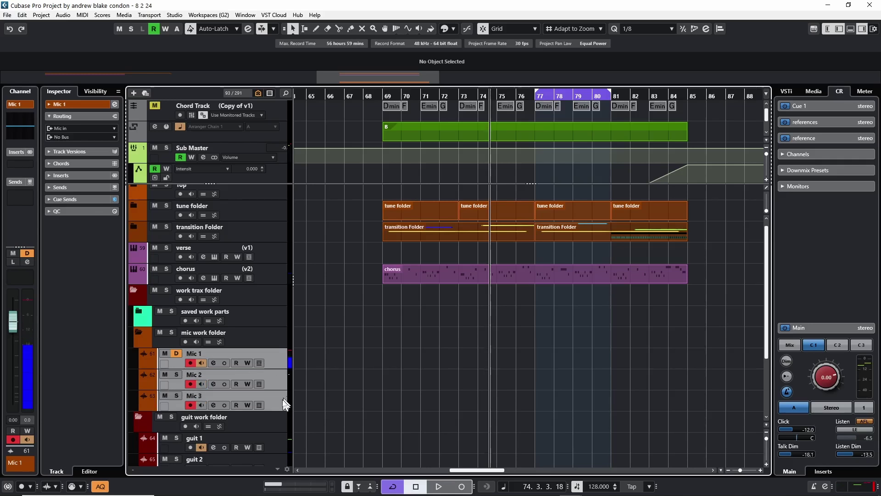
{"action": "left_click", "coordinate": [275, 360]}
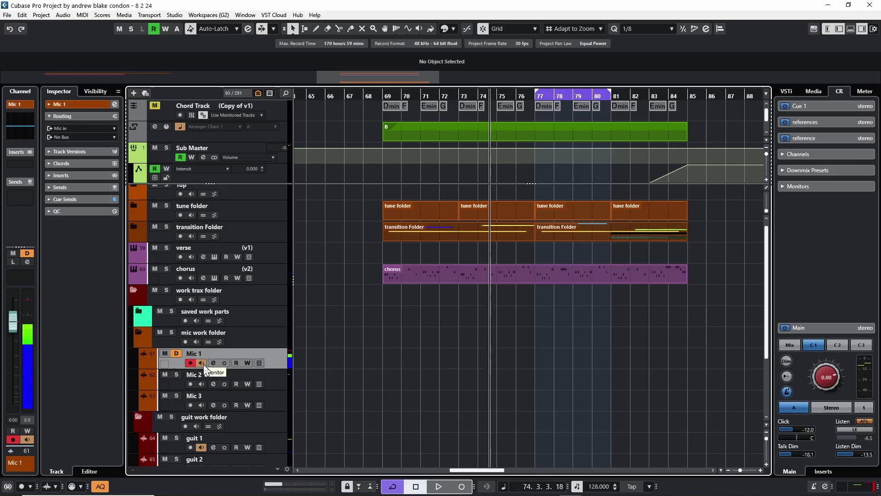
{"action": "left_click", "coordinate": [280, 373]}
{"action": "left_click", "coordinate": [278, 358]}
{"action": "left_click", "coordinate": [280, 406]}
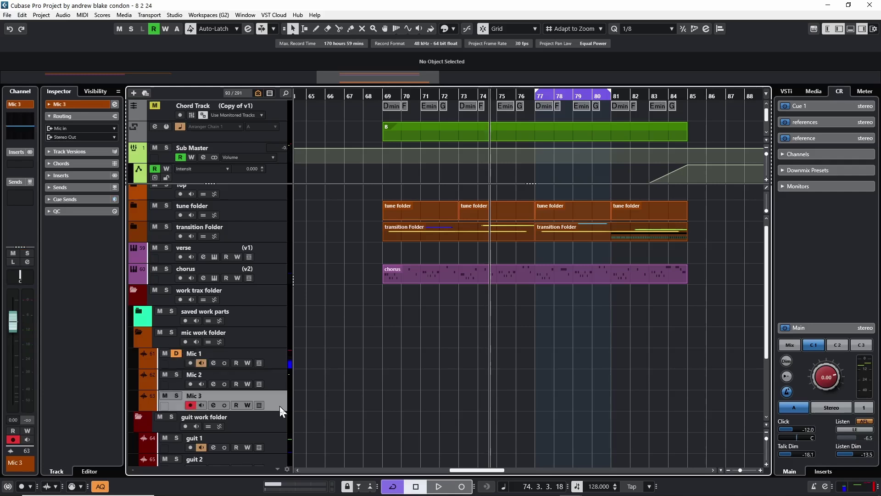
{"action": "left_click", "coordinate": [273, 374]}
{"action": "left_click", "coordinate": [278, 360]}
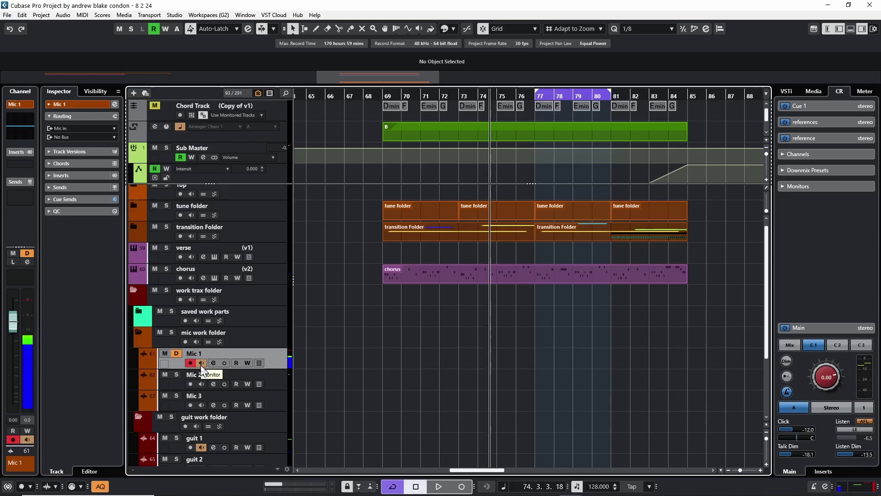
{"action": "left_click", "coordinate": [279, 384]}
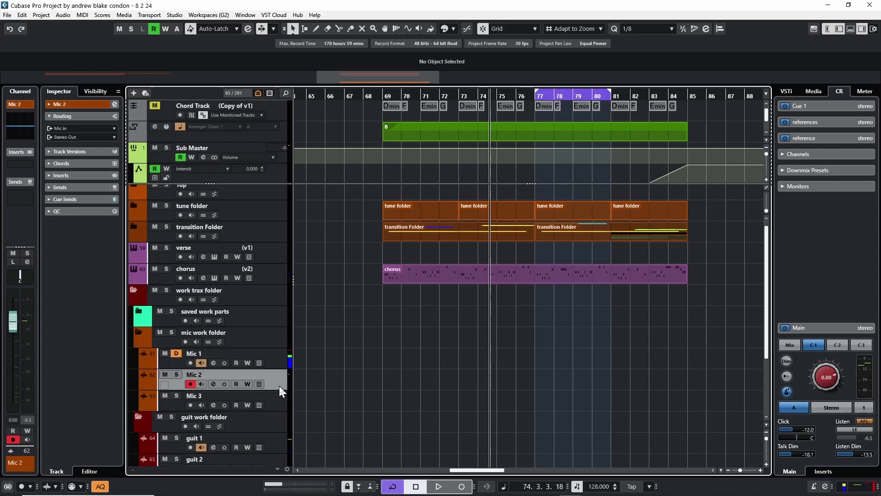
{"action": "key", "text": "Up"}
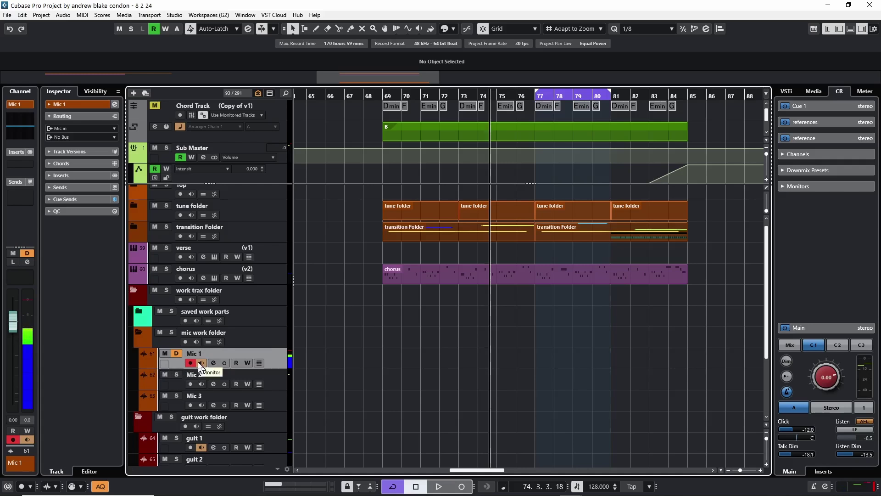
{"action": "left_click", "coordinate": [279, 377]}
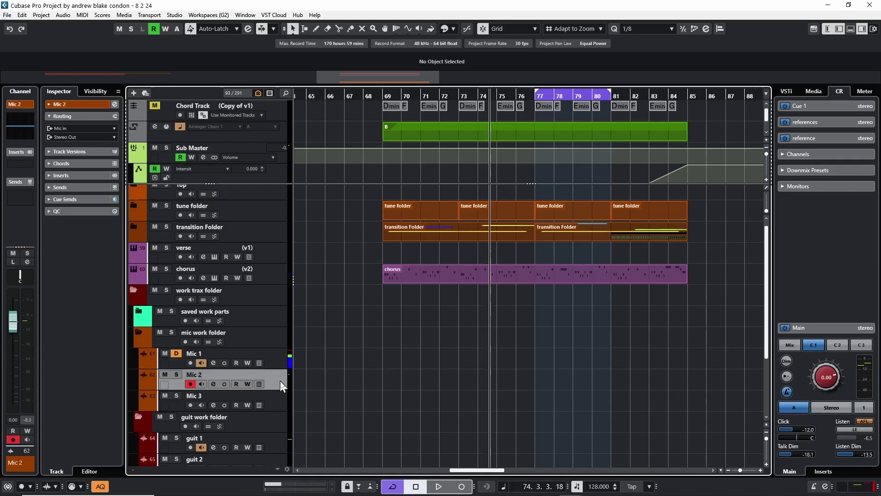
{"action": "left_click", "coordinate": [277, 360]}
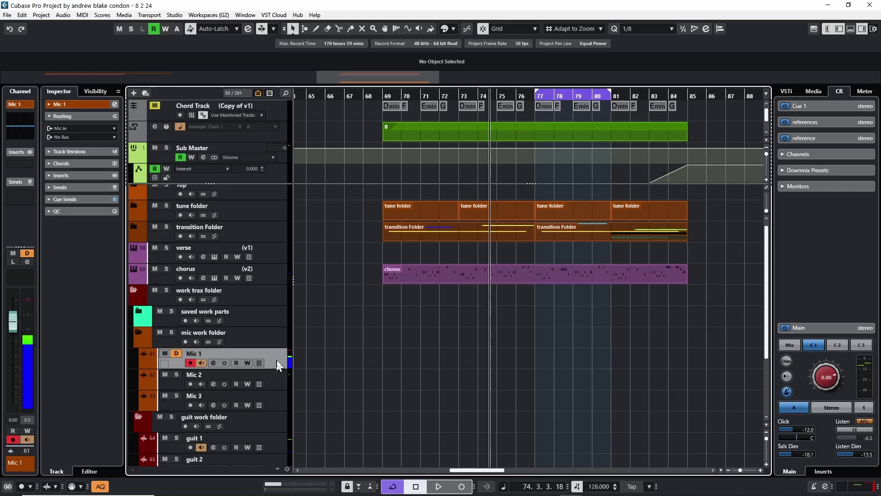
Step: Record a Mic 2 take over bars 69–72 with the cycle set to bars 69–73
{"action": "left_click", "coordinate": [404, 121]}
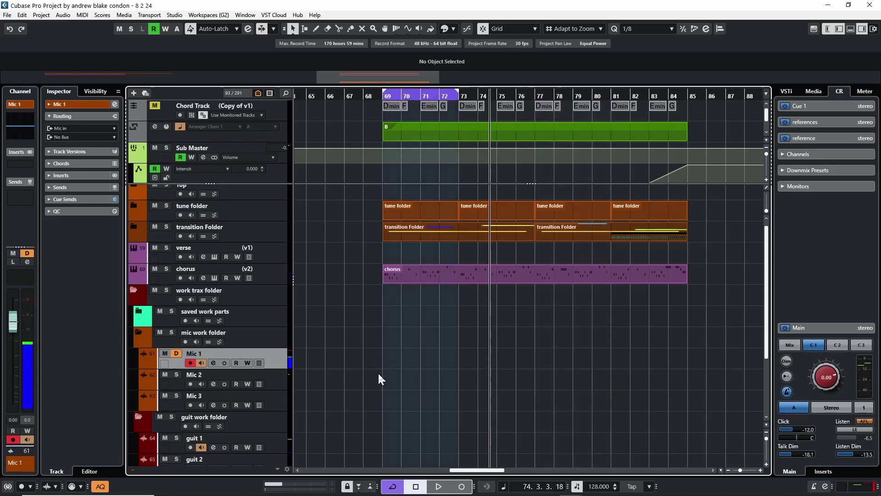
{"action": "key", "text": "KP_1"}
{"action": "left_click", "coordinate": [281, 383]}
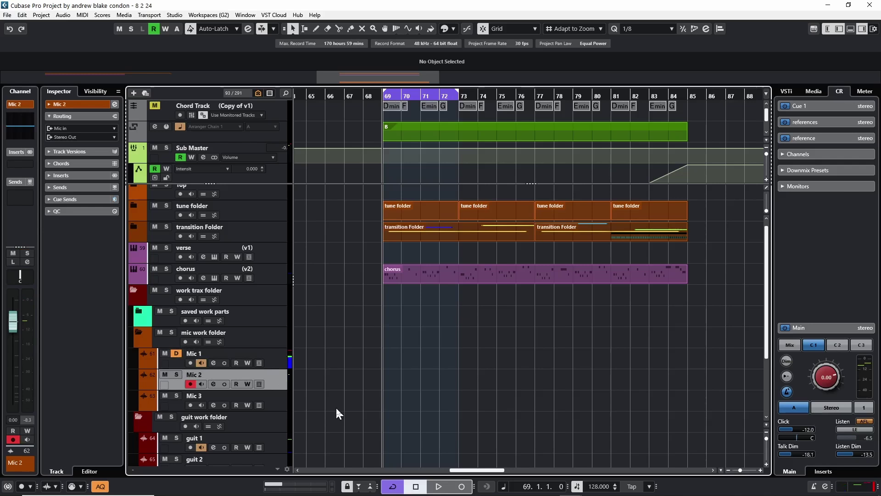
{"action": "key", "text": "KP_Multiply"}
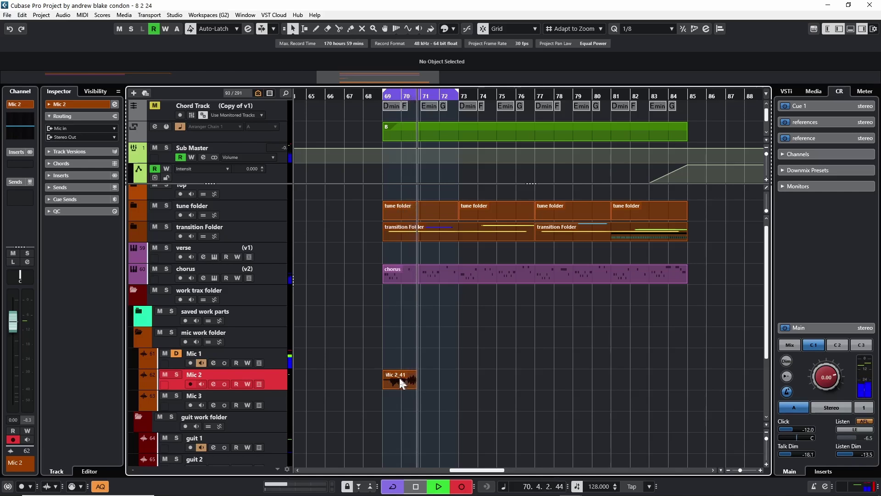
{"action": "key", "text": "space"}
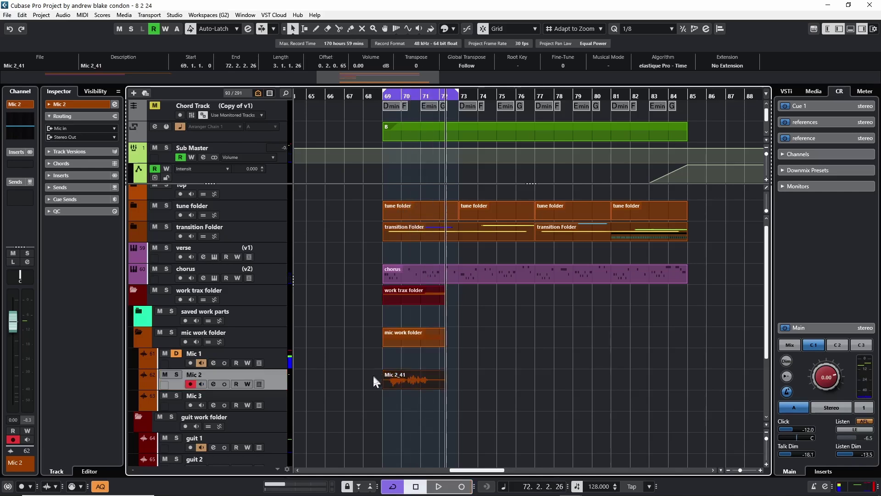
Step: Re-arm Mic 2 after briefly arming Mic 3, and move the playhead to bar 71
{"action": "mouse_move", "coordinate": [398, 388]}
{"action": "mouse_move", "coordinate": [434, 366]}
{"action": "mouse_move", "coordinate": [443, 380]}
{"action": "left_click", "coordinate": [280, 404]}
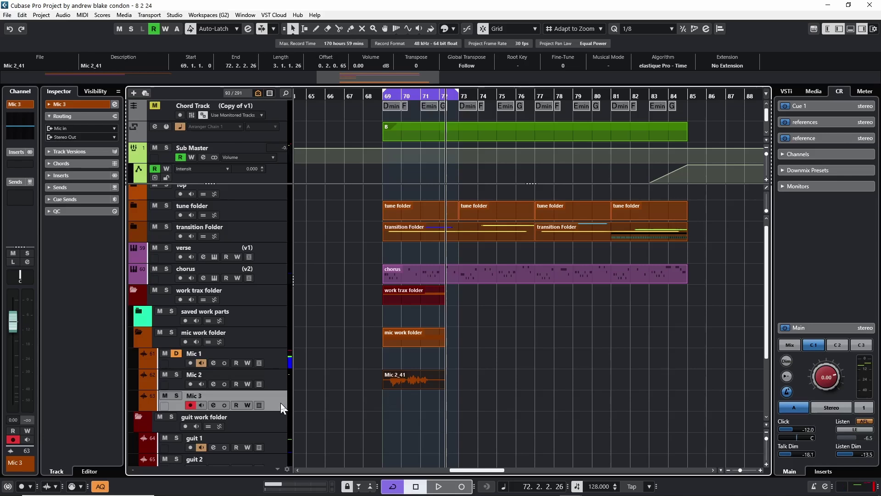
{"action": "key", "text": "Up"}
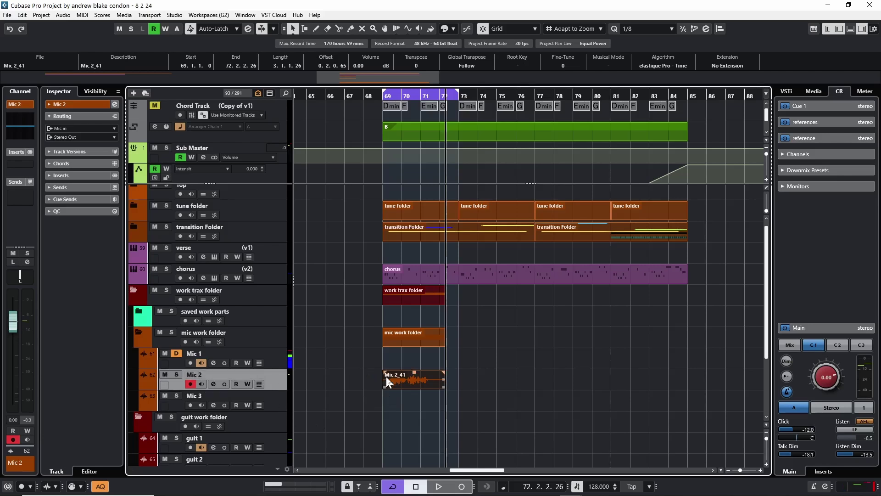
{"action": "left_click", "coordinate": [420, 96]}
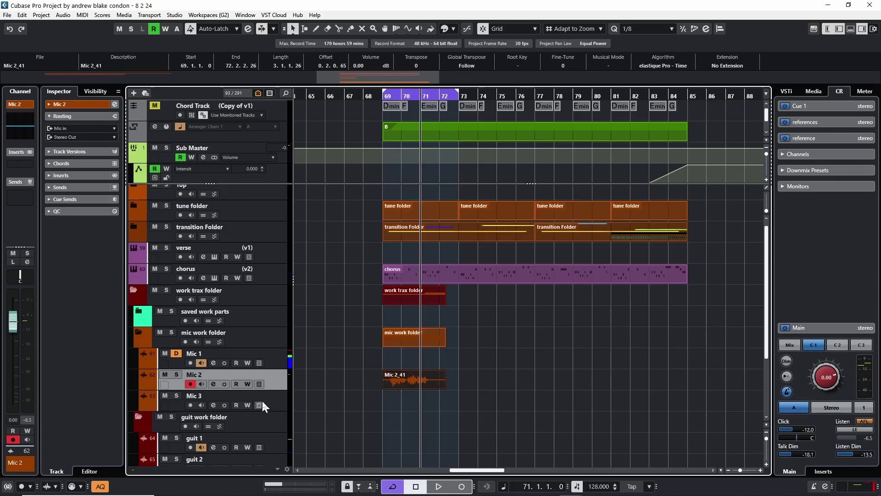
Step: Record a vocal take on Mic 3 over bars 73–76
{"action": "left_click", "coordinate": [280, 401]}
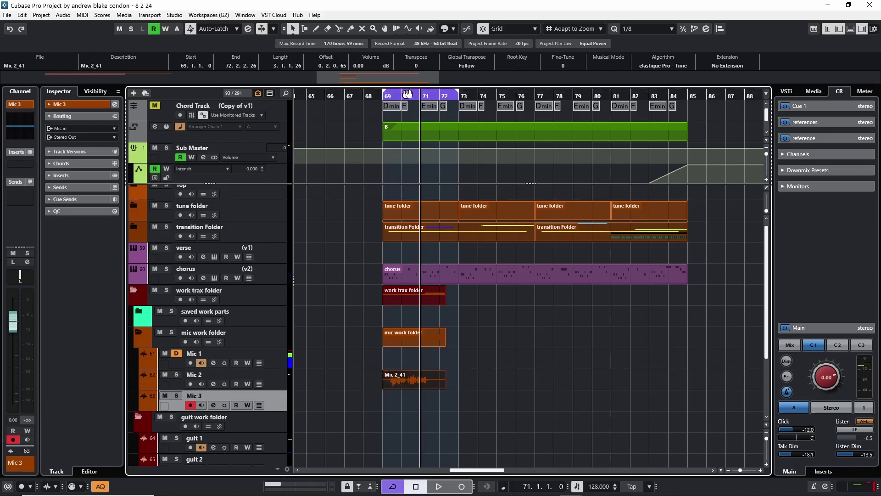
{"action": "left_click_drag", "start_coordinate": [405, 97], "coordinate": [480, 99]}
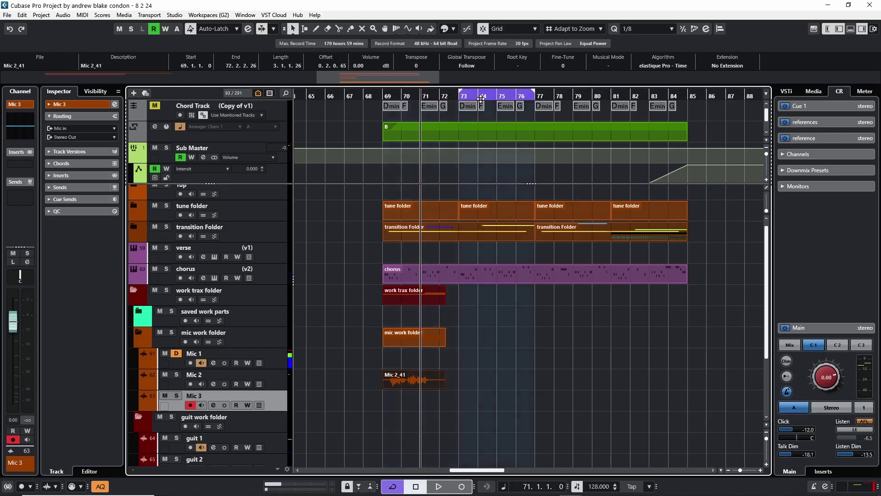
{"action": "left_click", "coordinate": [455, 98]}
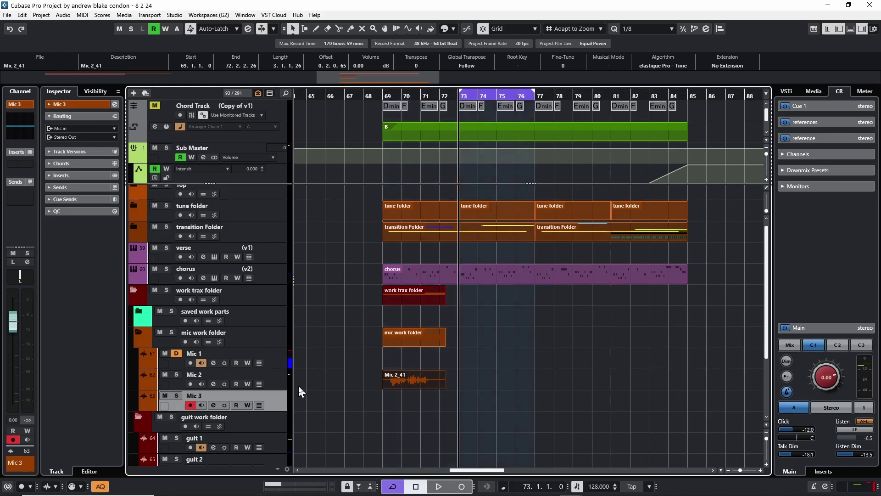
{"action": "key", "text": "KP_Multiply"}
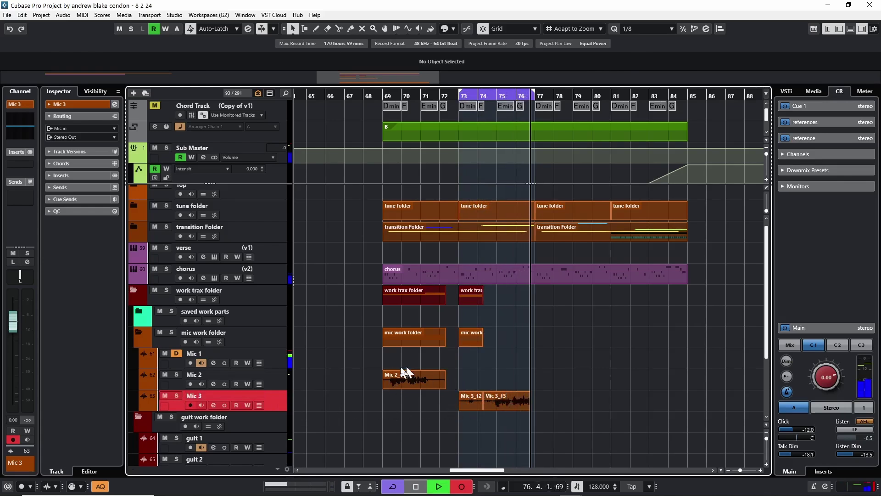
{"action": "key", "text": "space"}
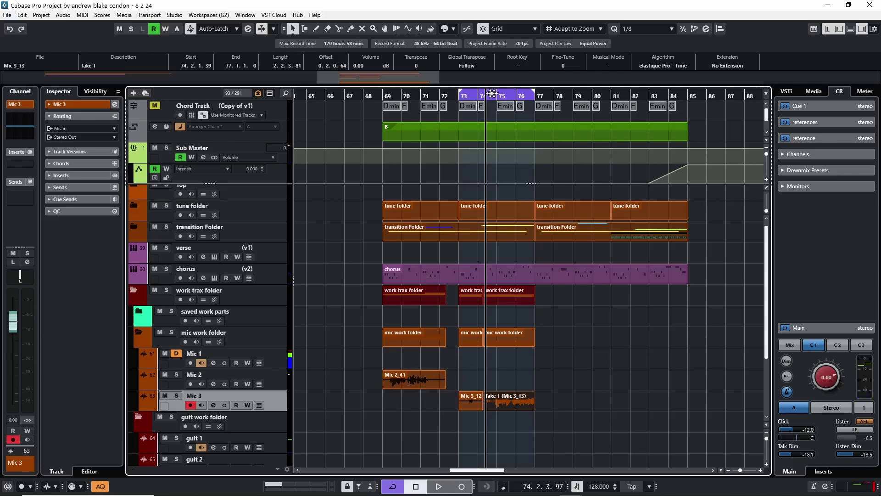
Step: Move the cycle to bars 77–80 and record a vocal take on Mic 2
{"action": "left_click_drag", "start_coordinate": [494, 94], "coordinate": [570, 94]}
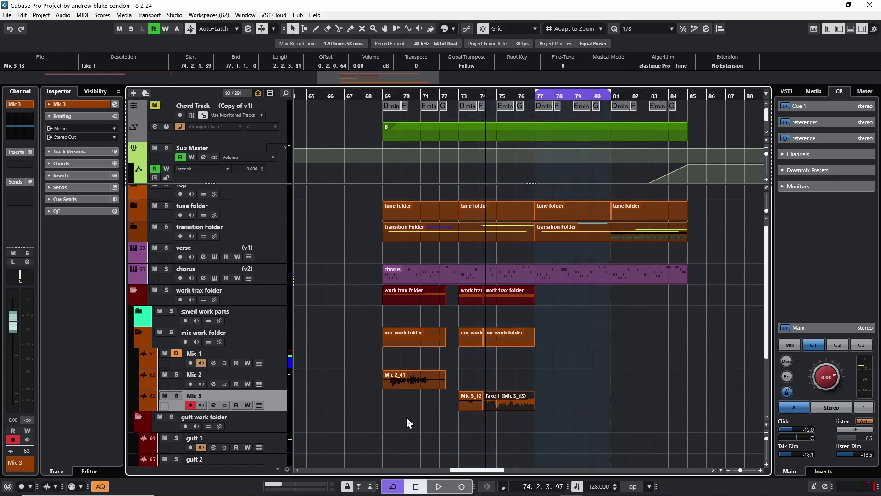
{"action": "left_click", "coordinate": [274, 380]}
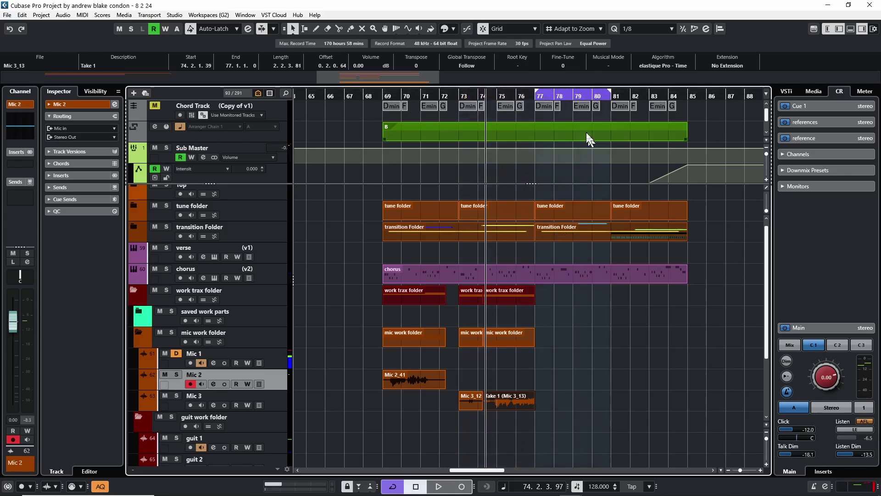
{"action": "key", "text": "KP_1"}
{"action": "key", "text": "KP_Multiply"}
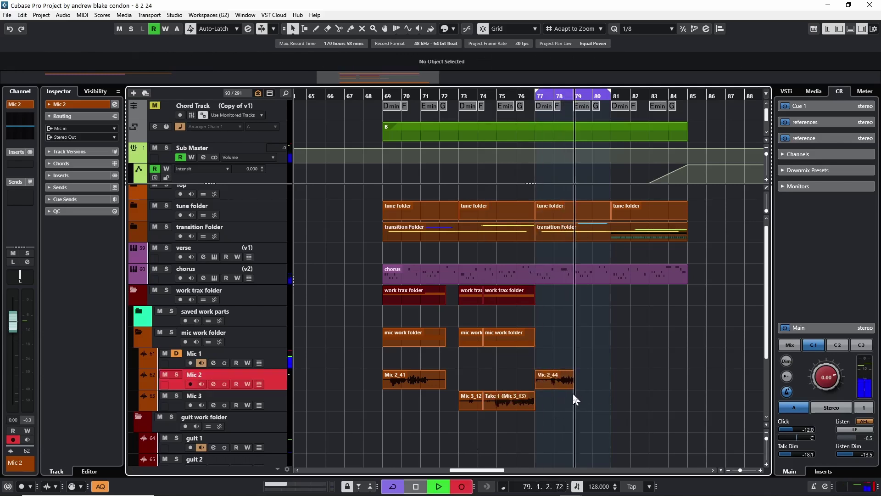
{"action": "key", "text": "space"}
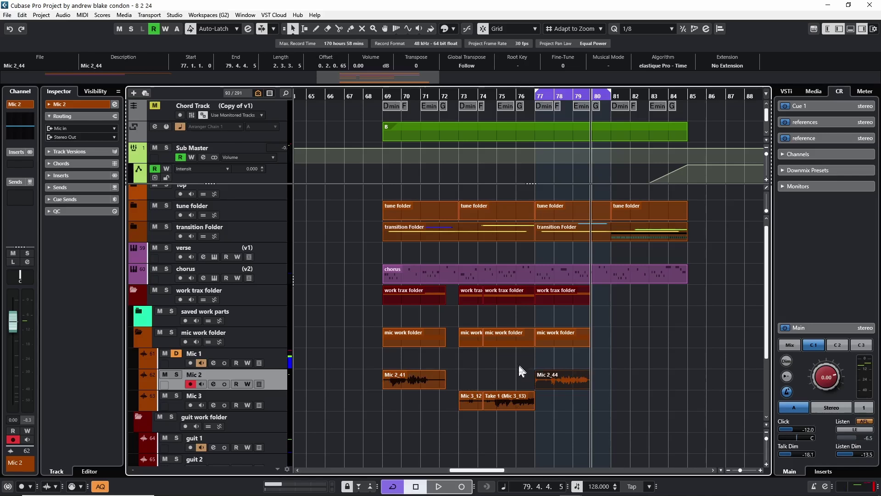
Step: Select the new Mic 2_44 take and return the track selection to Mic 2
{"action": "left_click", "coordinate": [590, 385]}
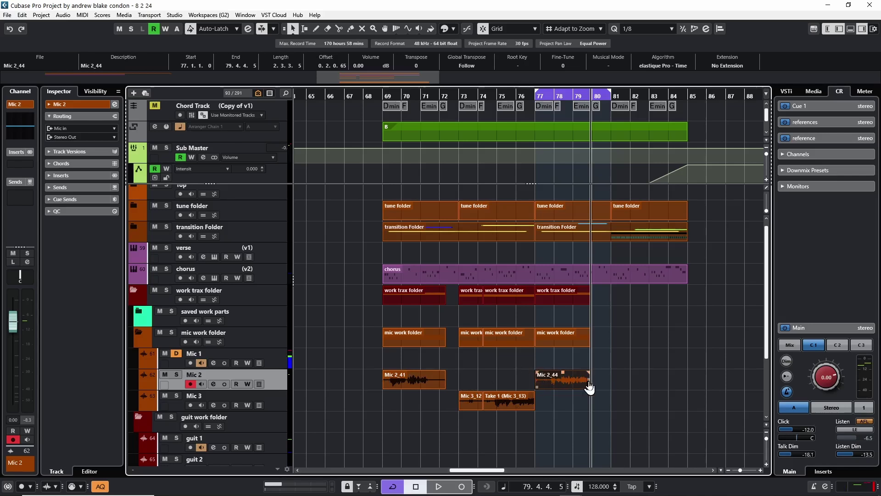
{"action": "left_click", "coordinate": [275, 359]}
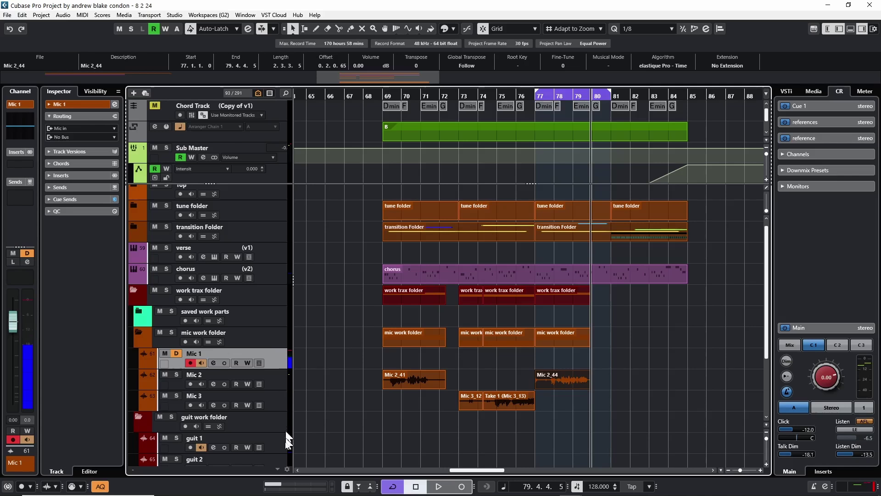
{"action": "left_click", "coordinate": [279, 395]}
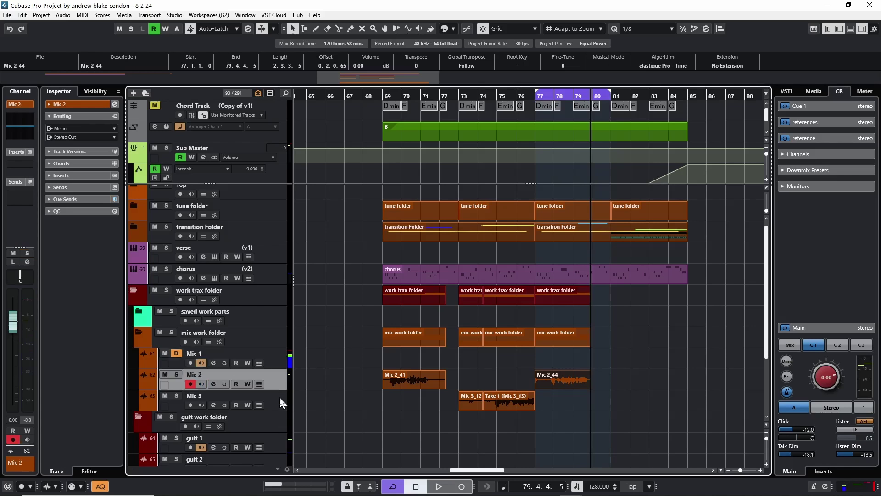
{"action": "left_click", "coordinate": [278, 373]}
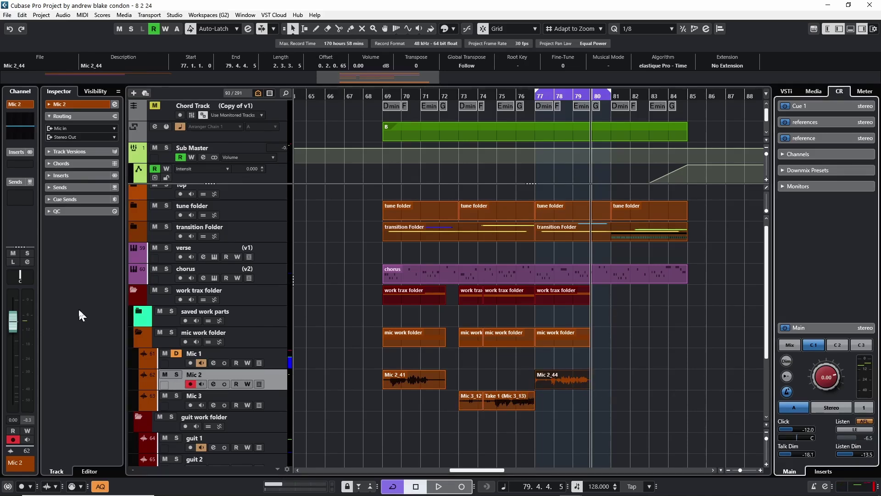
{"action": "left_click", "coordinate": [22, 16]}
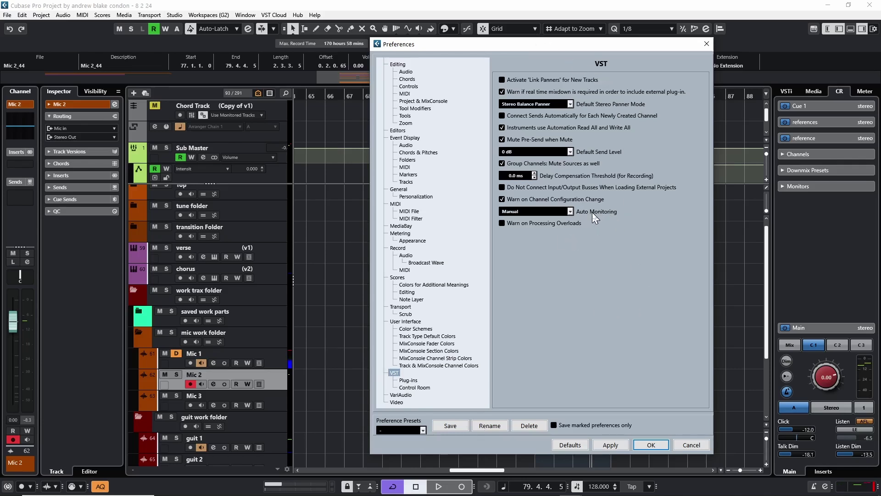
{"action": "left_click", "coordinate": [571, 209]}
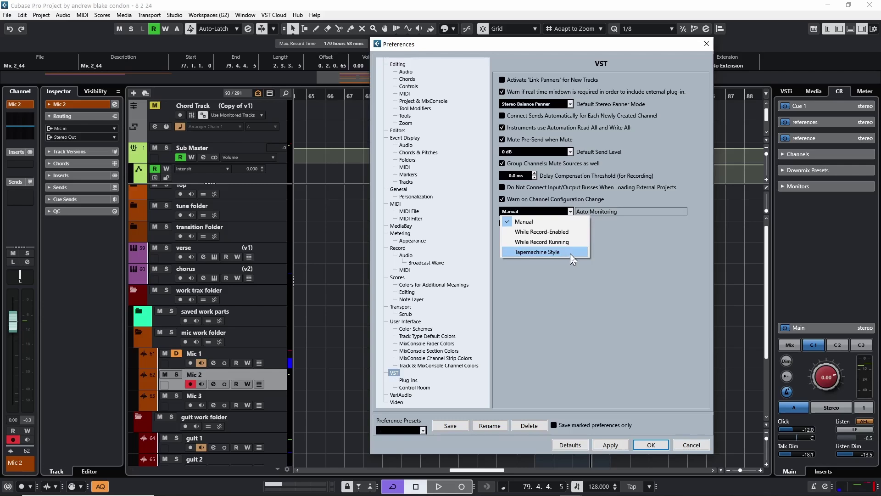
{"action": "left_click", "coordinate": [612, 241]}
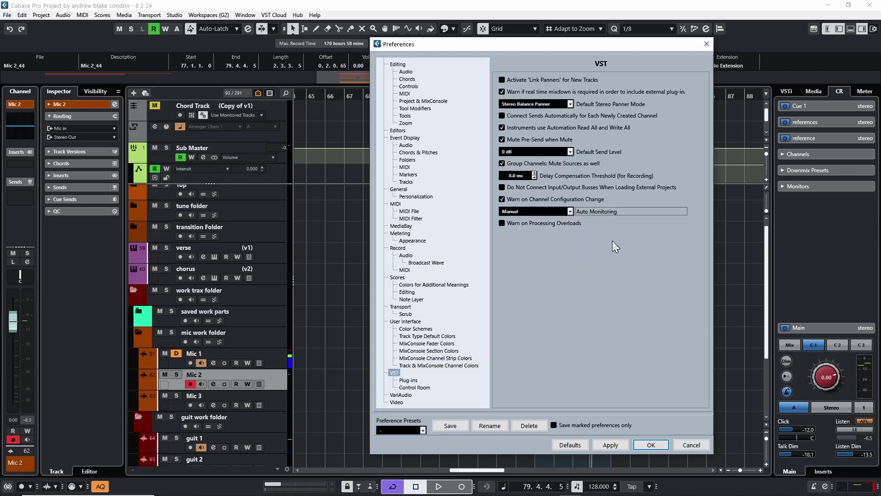
{"action": "left_click", "coordinate": [529, 210]}
{"action": "left_click", "coordinate": [525, 221]}
{"action": "key", "text": "Return"}
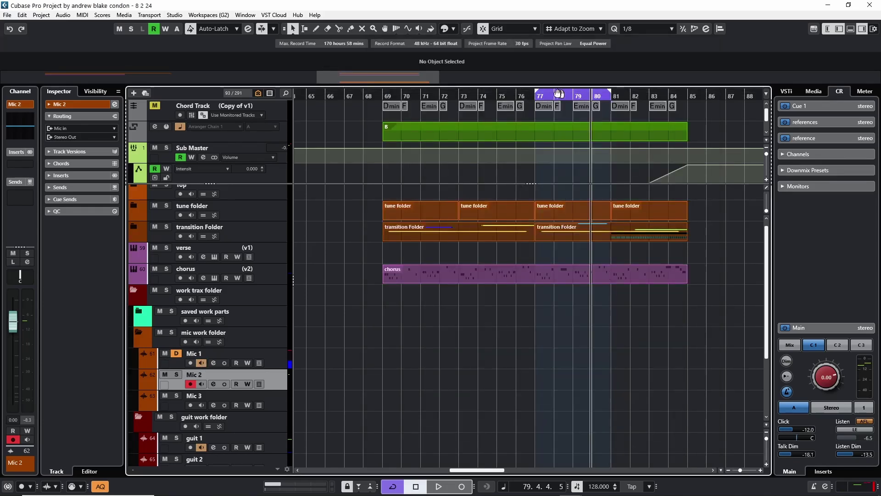
Step: Loop bars 69–73 and open the chorus part in a floating Score Editor, then close it
{"action": "left_click_drag", "start_coordinate": [560, 94], "coordinate": [418, 97]}
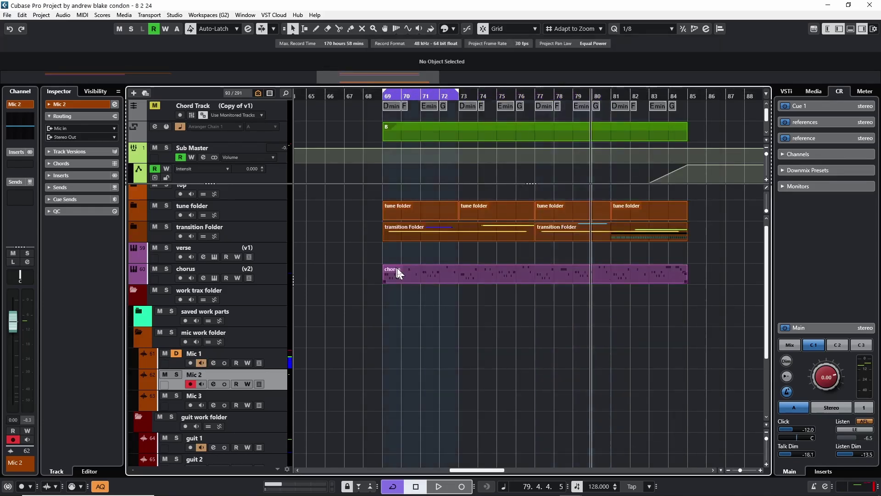
{"action": "double_click", "coordinate": [497, 271]}
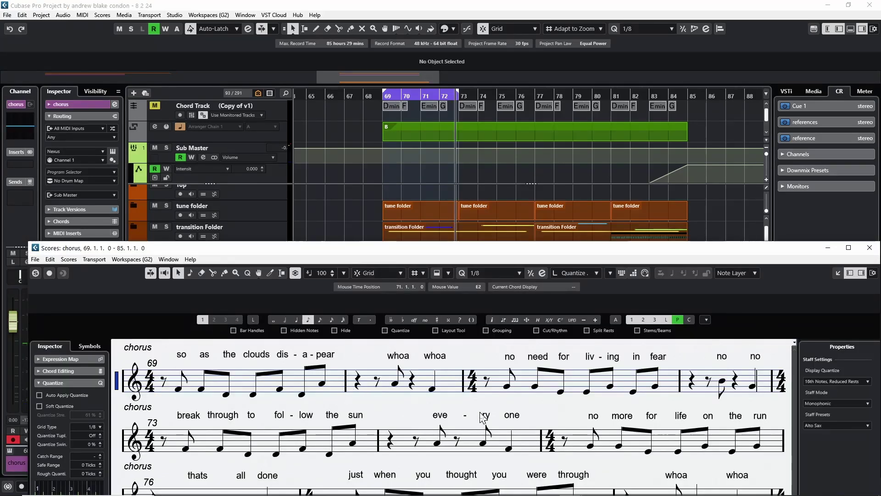
{"action": "left_click_drag", "start_coordinate": [305, 248], "coordinate": [316, 303]}
{"action": "scroll", "coordinate": [316, 260], "scroll_direction": "down", "scroll_amount": 3}
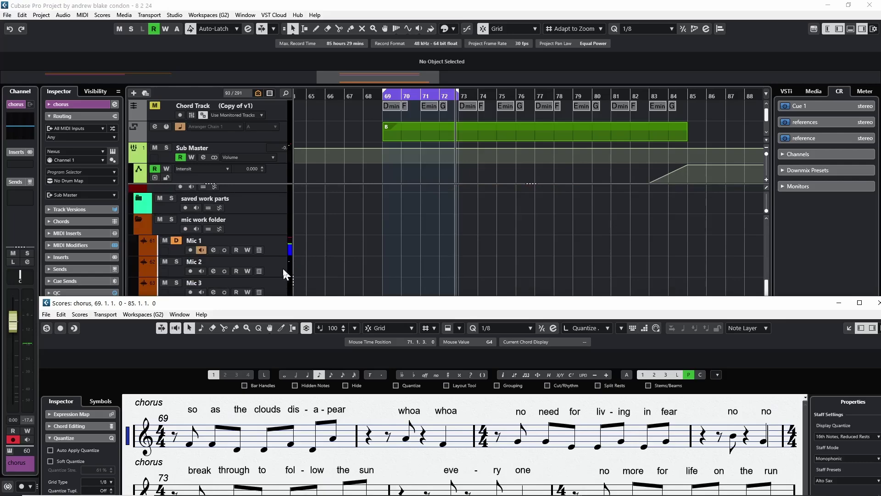
{"action": "key", "text": "ctrl+w"}
Step: Select the Mic 2 track and show the chorus score docked in the lower zone
{"action": "left_click", "coordinate": [274, 247]}
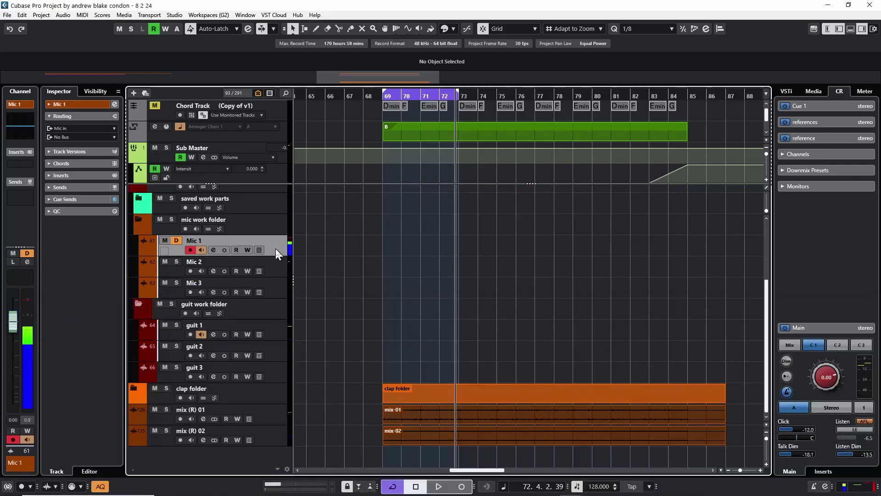
{"action": "left_click", "coordinate": [281, 274]}
{"action": "key", "text": "ctrl+r"}
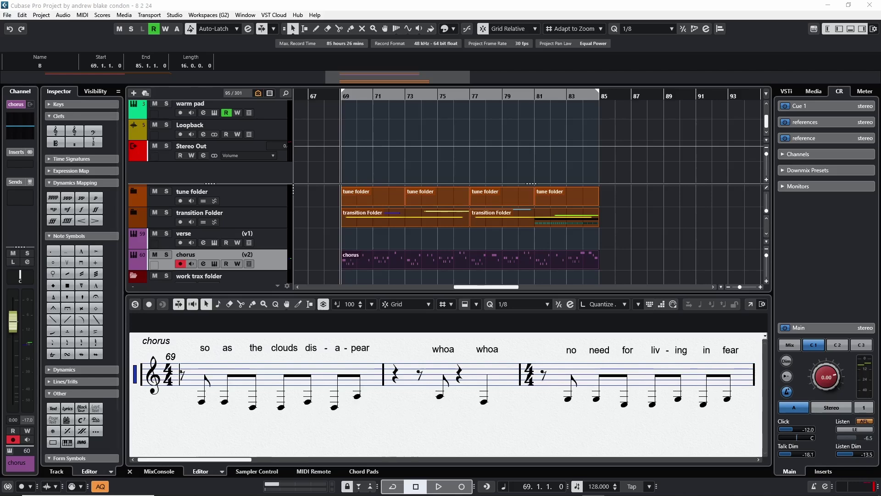
Step: Select the Stereo Out track and play the chorus from bar 69
{"action": "left_click", "coordinate": [511, 139]}
{"action": "key", "text": "space"}
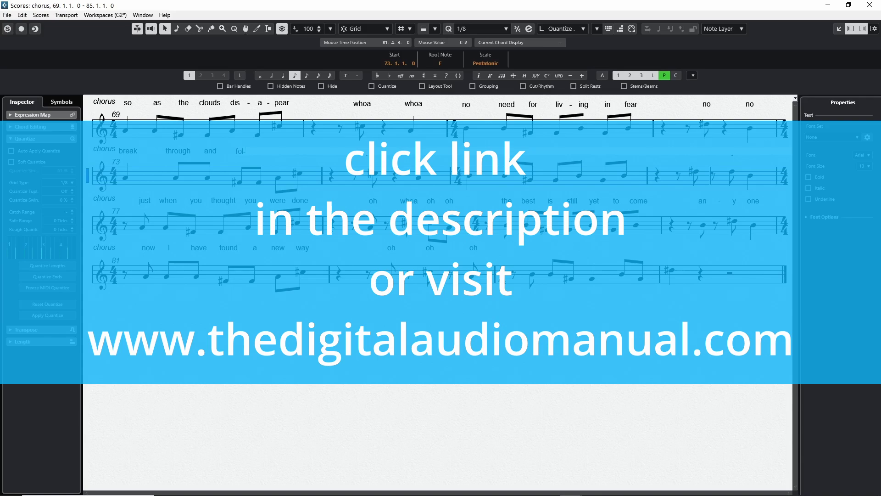
Step: Enter 'low' as the lyric syllable on the note after 'fol' in the chorus
{"action": "key", "text": "Tab"}
{"action": "type", "text": "low"}
{"action": "key", "text": "Tab"}
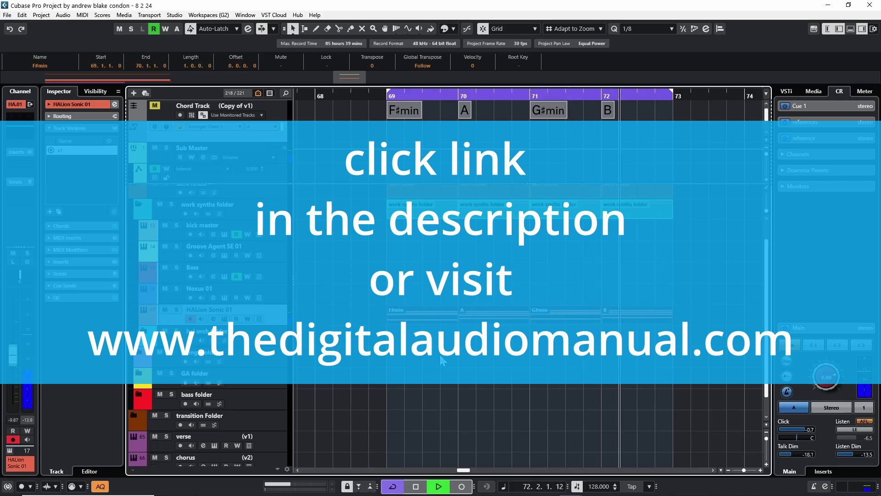
{"action": "key", "text": "space"}
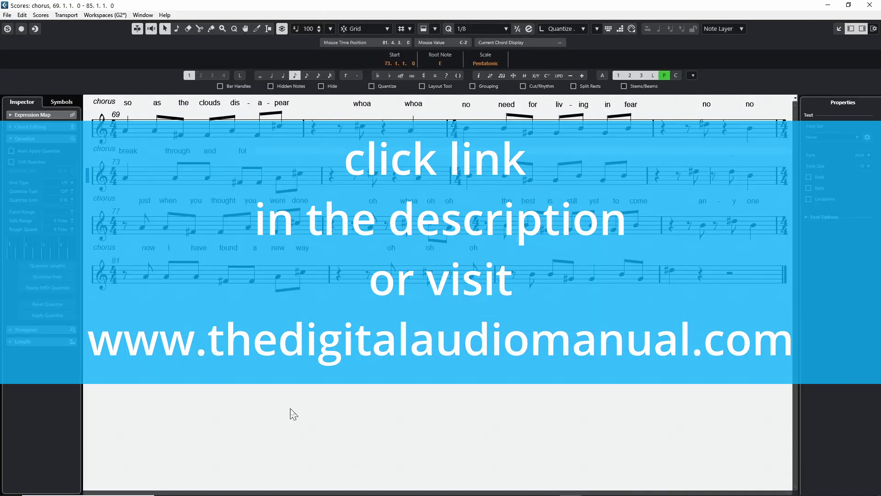
{"action": "type", "text": "low"}
{"action": "key", "text": "Tab"}
Step: Re-edit 'fol' with a hyphen so the line reads 'break through and fol-low' at bar 73
{"action": "key", "text": "BackSpace"}
{"action": "type", "text": "-low"}
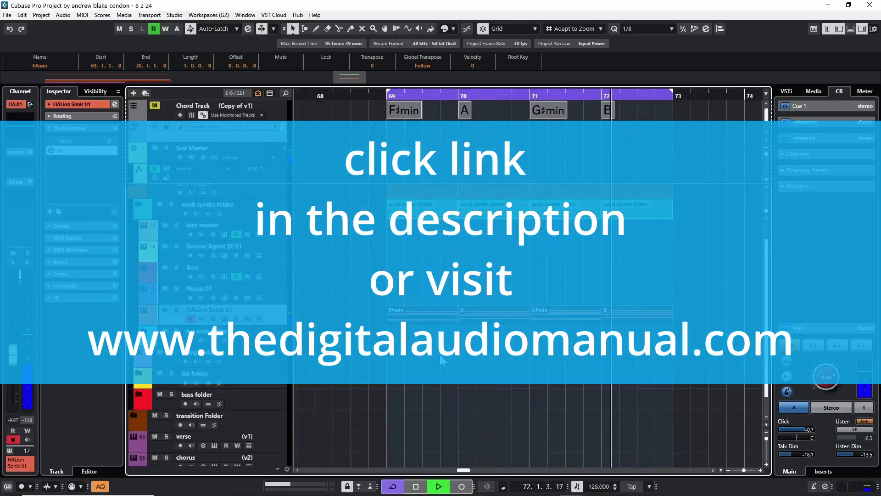
{"action": "key", "text": "space"}
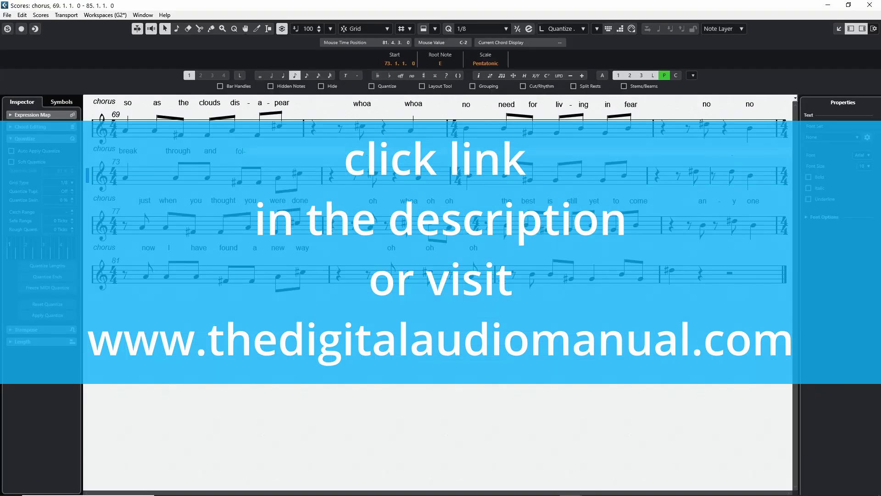
{"action": "key", "text": "BackSpace"}
{"action": "type", "text": "-"}
{"action": "key", "text": "Tab"}
{"action": "type", "text": "low"}
{"action": "type", "text": "low"}
{"action": "key", "text": "space"}
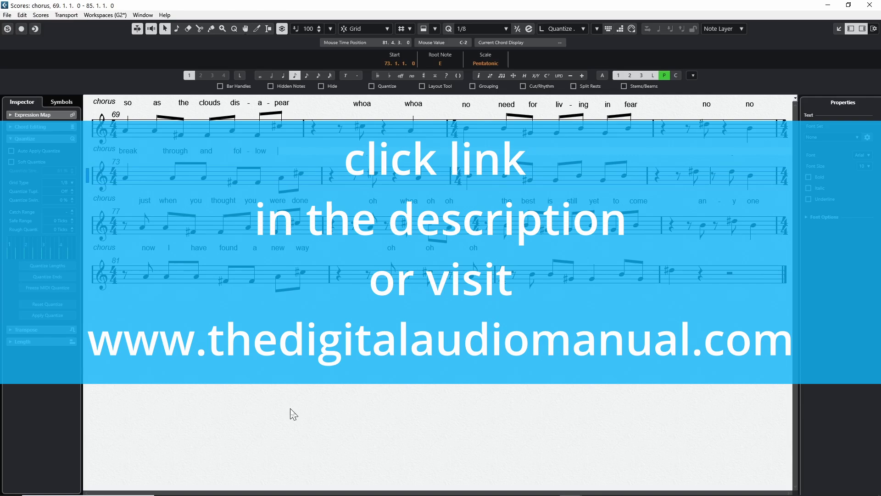